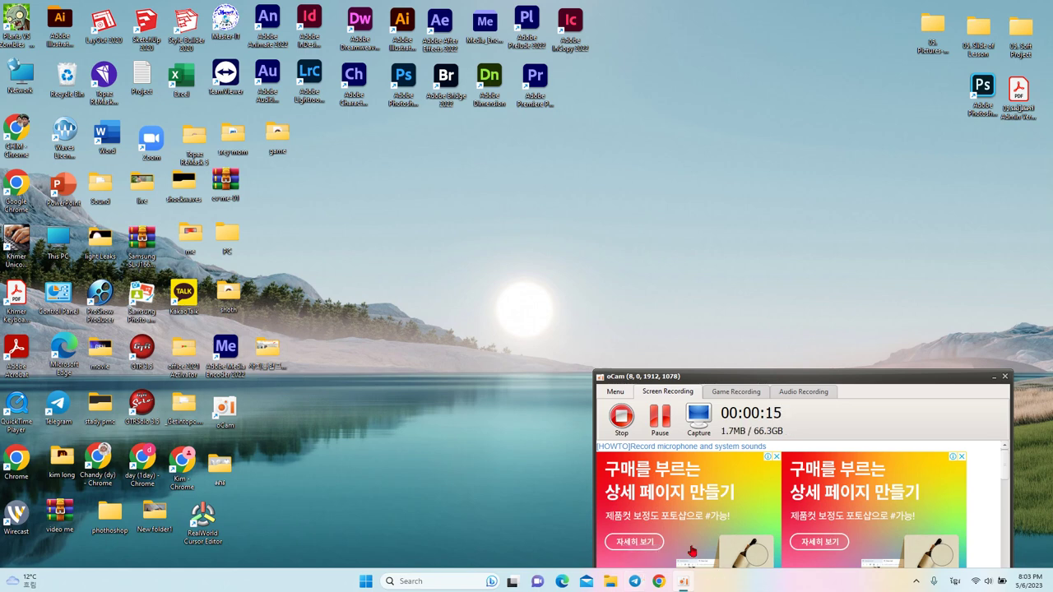
Open Photoshop and create a new document from the recent custom preset of 600 x 700 px at 300 ppi
double_click(409, 88)
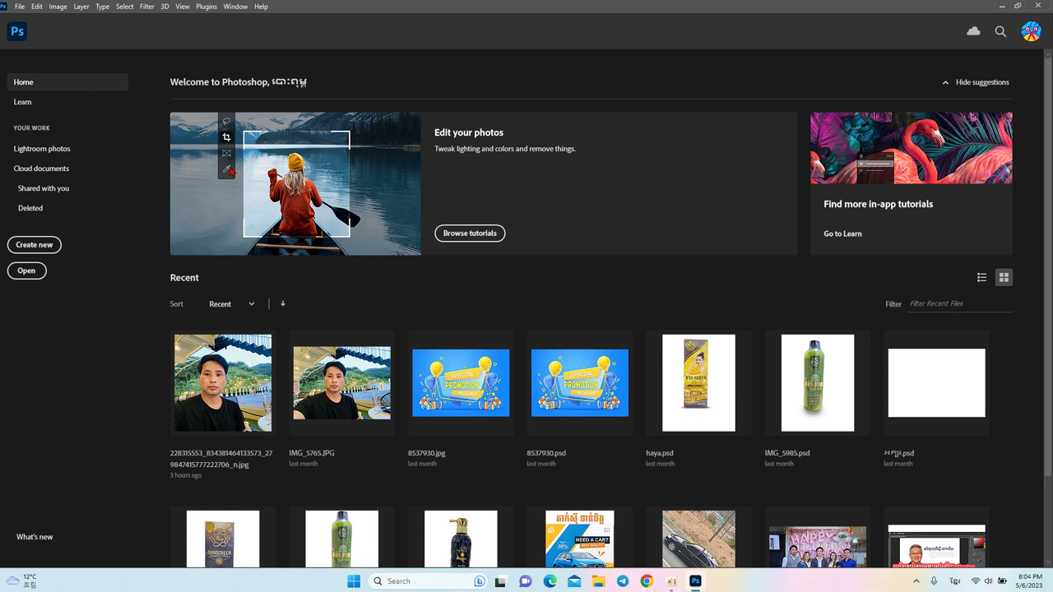
click(21, 8)
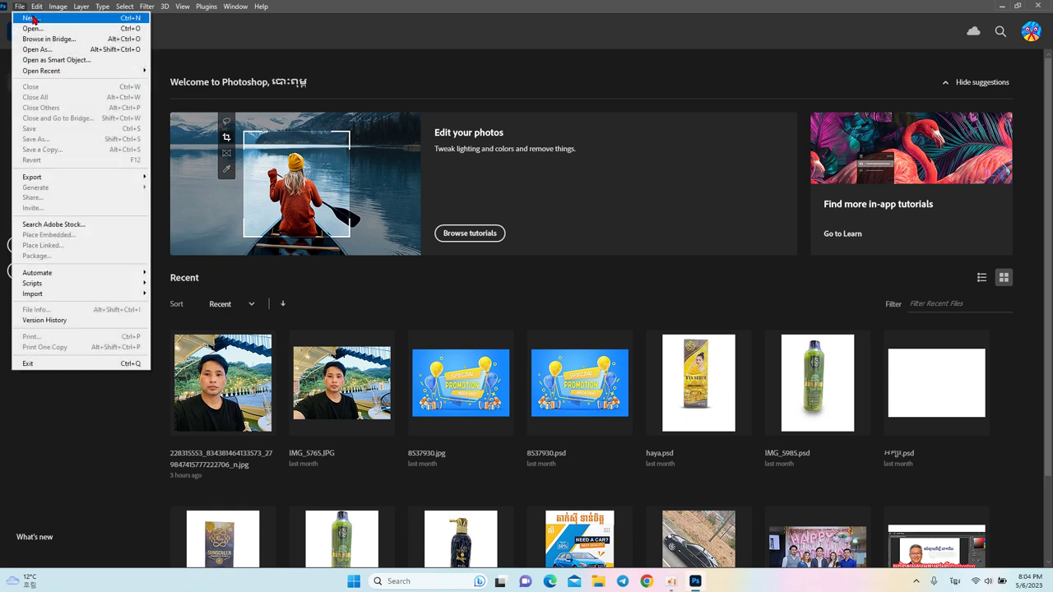
click(25, 23)
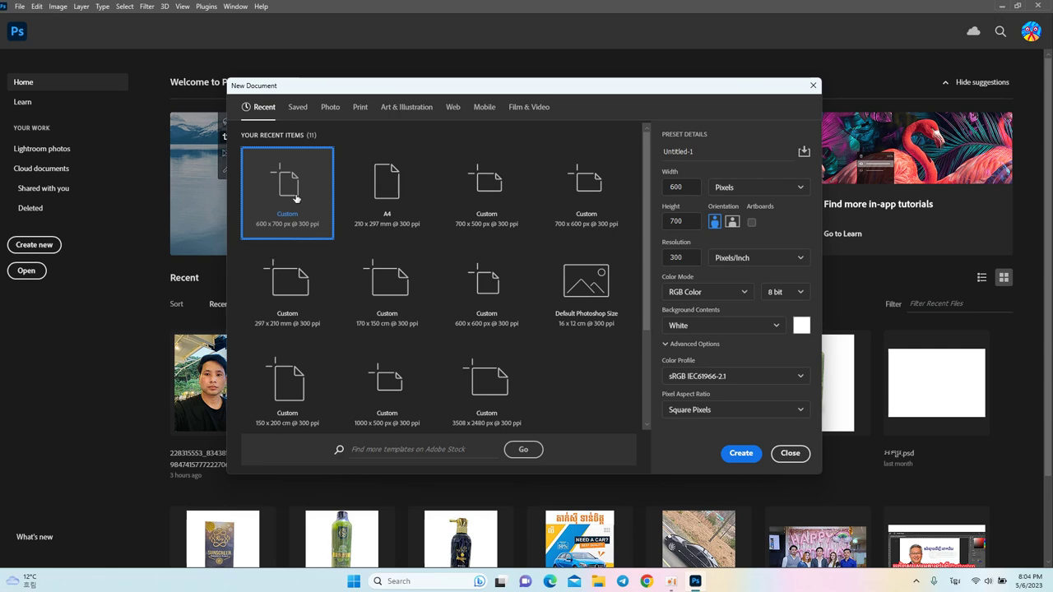
click(740, 455)
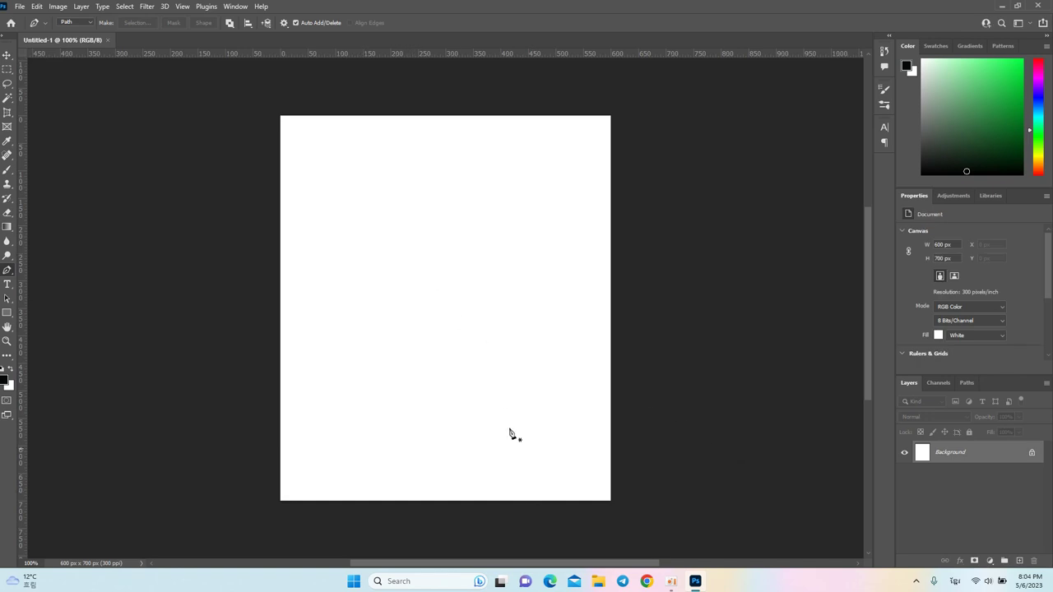
Place the JPG photo whose name starts with 294995507 from the Downloads folder into the new document
click(8, 56)
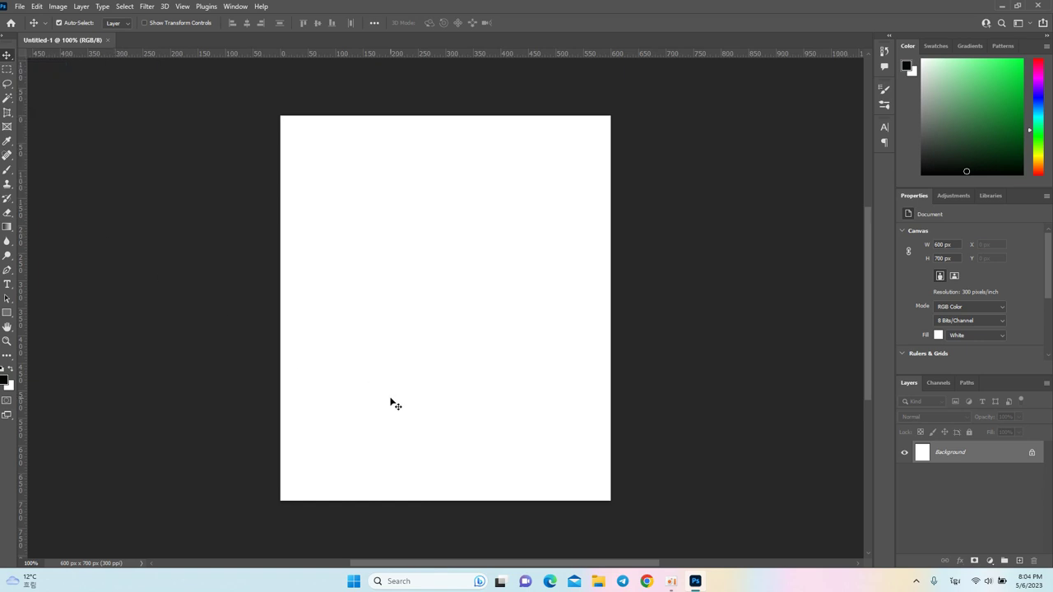
click(600, 585)
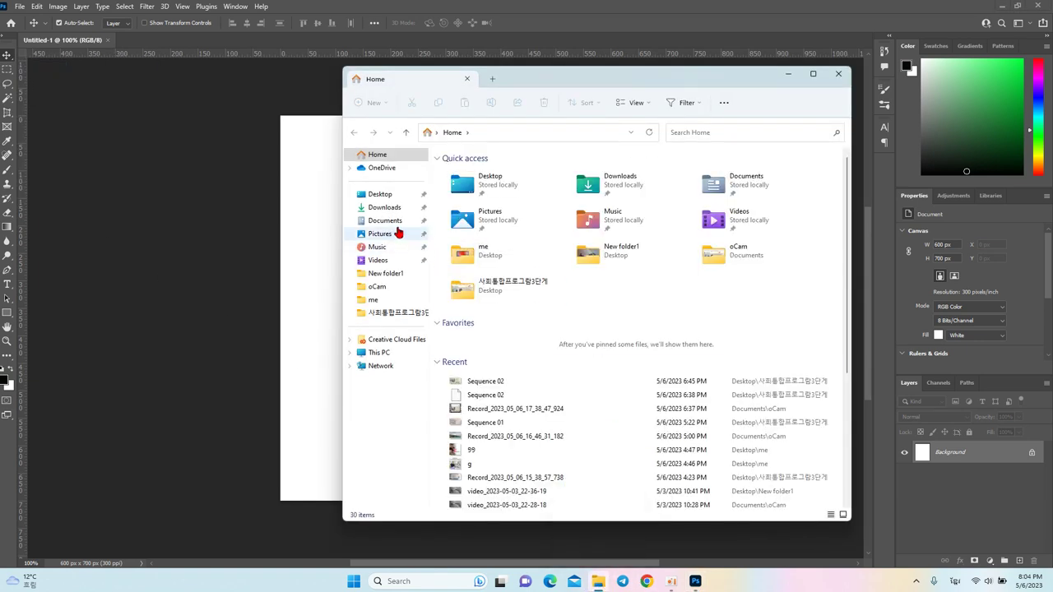
click(393, 196)
click(390, 210)
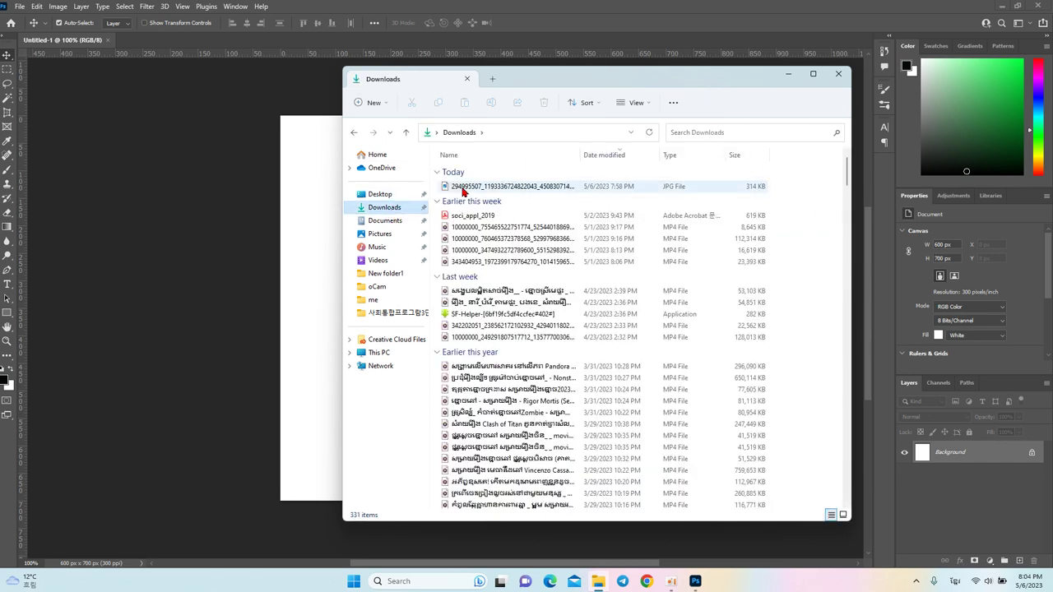
drag(492, 191, 300, 245)
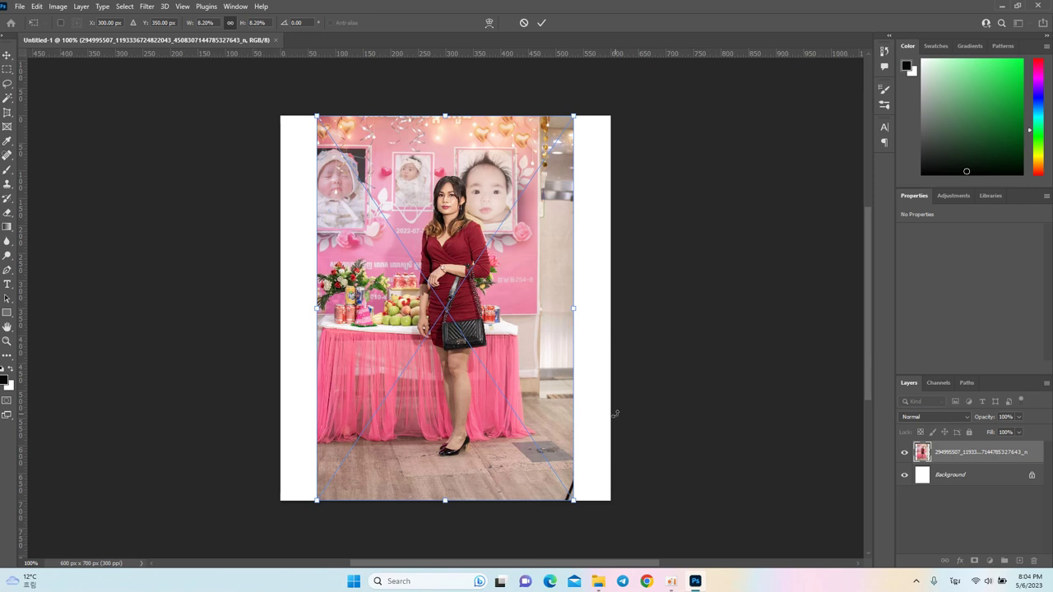
Enlarge and reposition the placed photo to about 600 x 901 px so that it covers the whole canvas
drag(573, 115, 663, 90)
drag(314, 503, 239, 532)
drag(477, 383, 482, 419)
drag(608, 342, 613, 342)
key(Return)
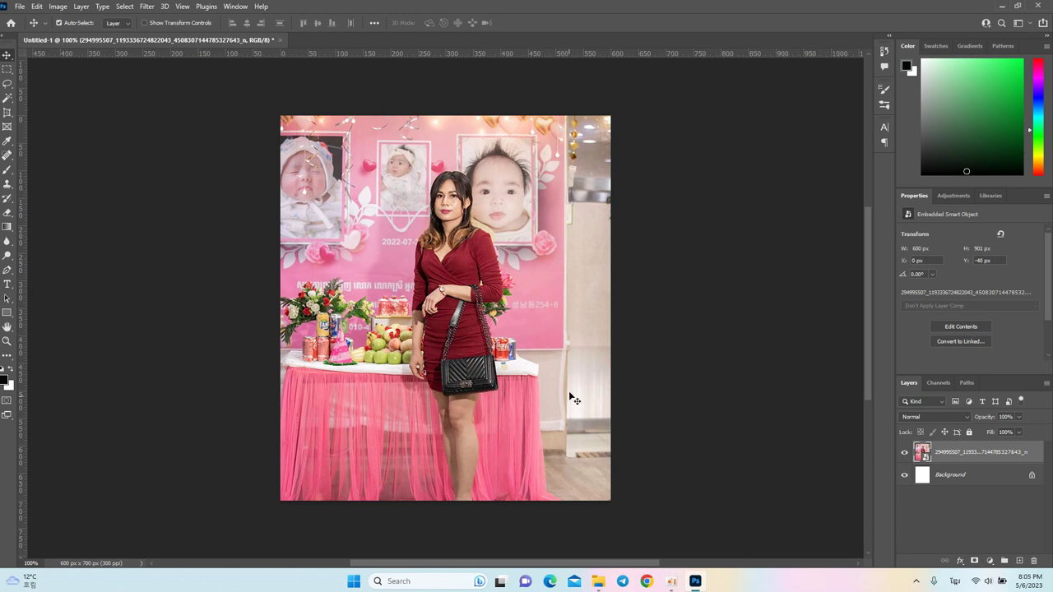
mouse_move(361, 254)
mouse_down()
mouse_move(403, 253)
mouse_move(356, 248)
mouse_up()
Convert the photo's smart object to a regular layer, retaining its applied transforms
right_click(956, 459)
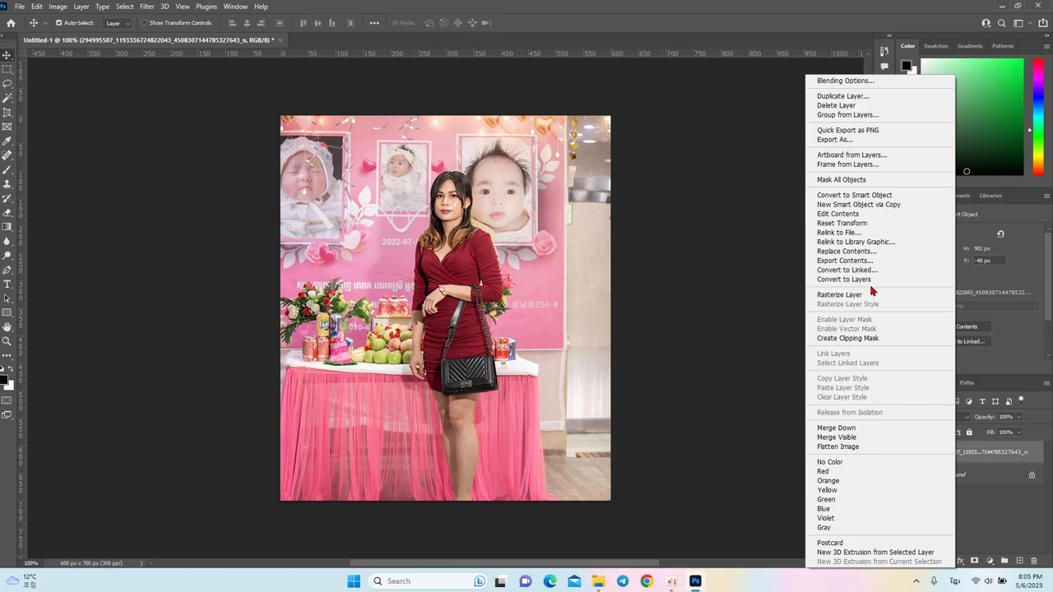
click(840, 280)
right_click(959, 460)
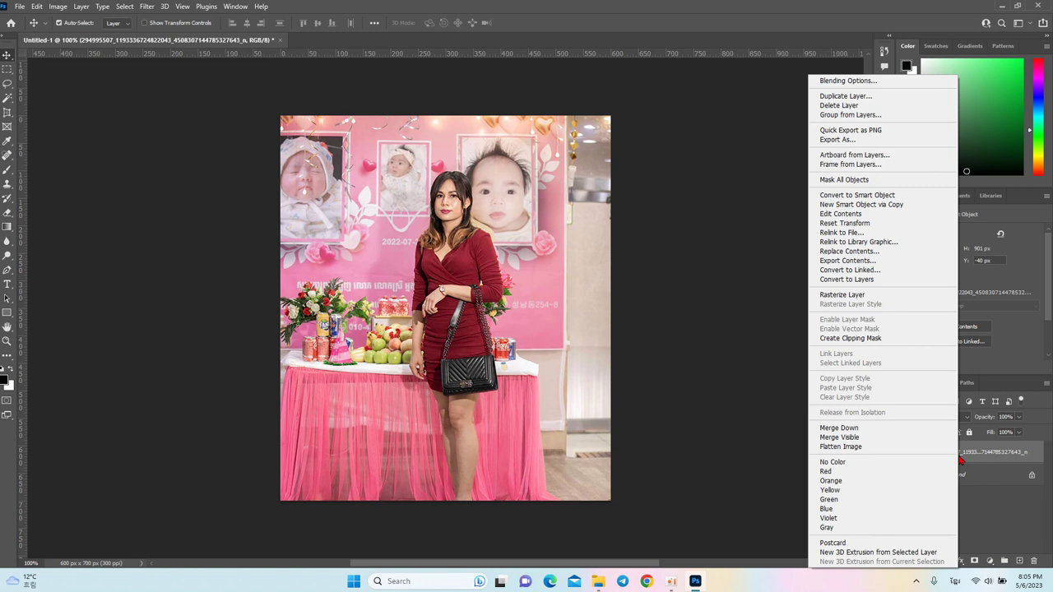
click(870, 281)
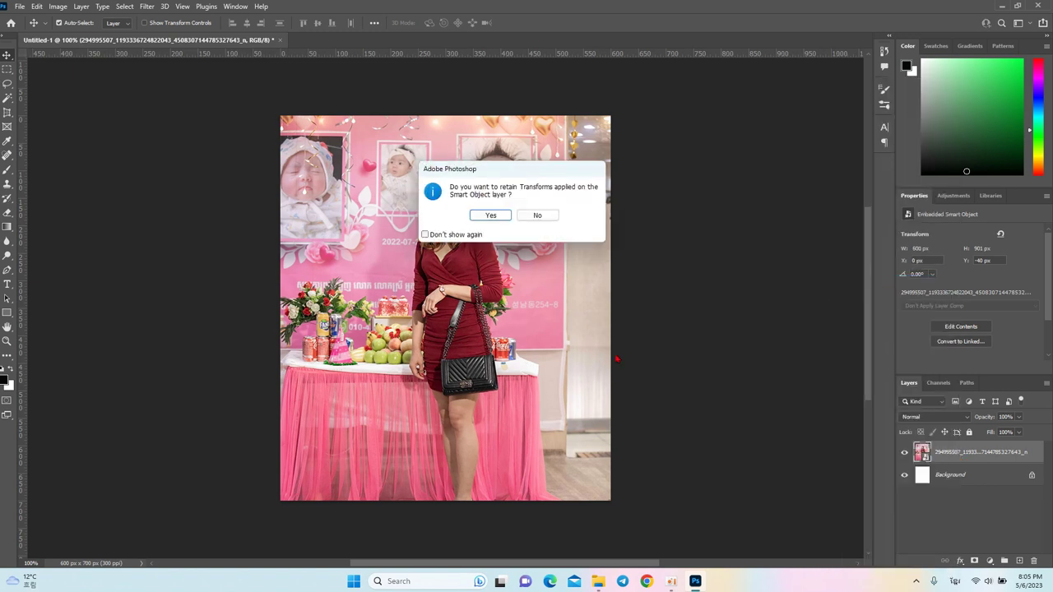
click(499, 217)
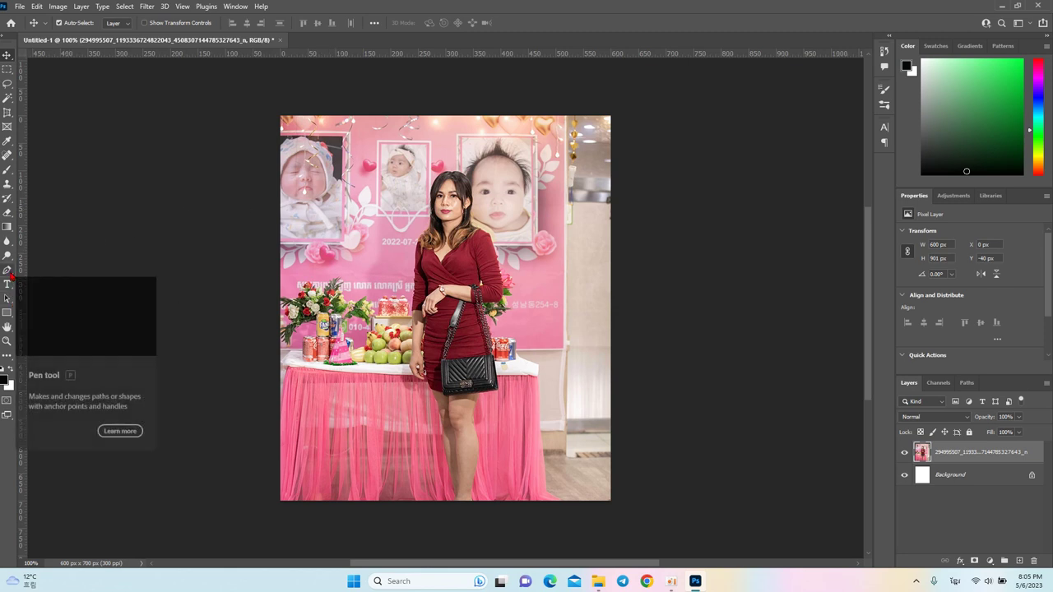
Draw a closed rectangular Pen path about 488 x 675 px around the woman and table, and turn it into a selection
click(7, 270)
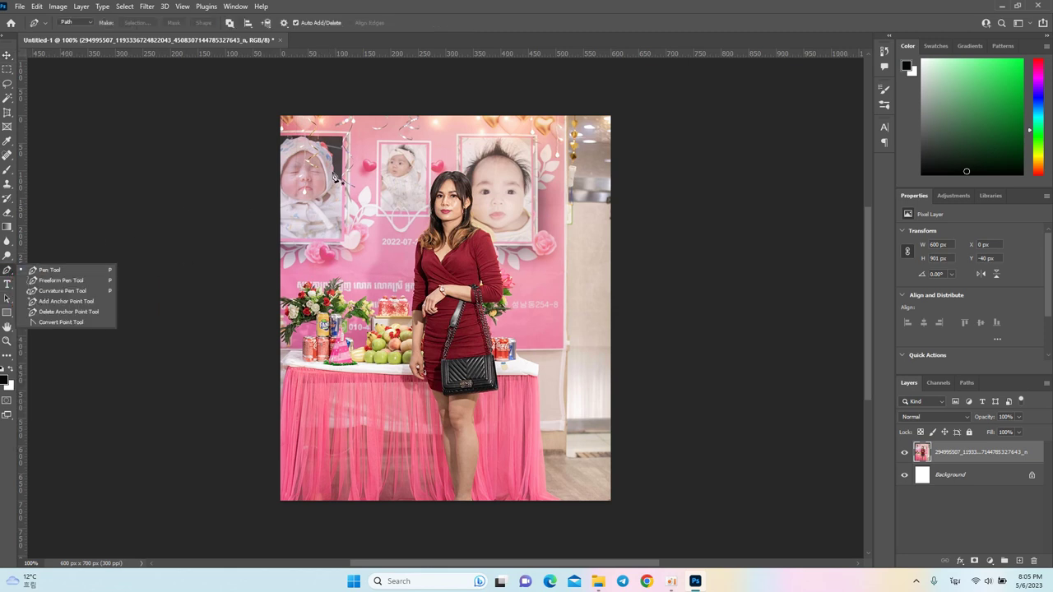
click(289, 126)
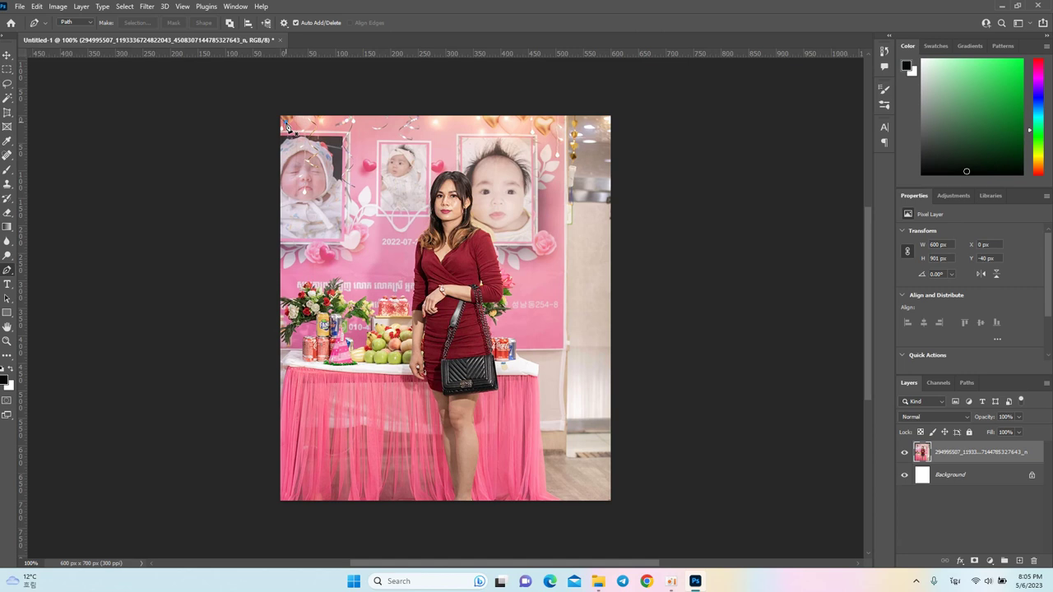
click(556, 123)
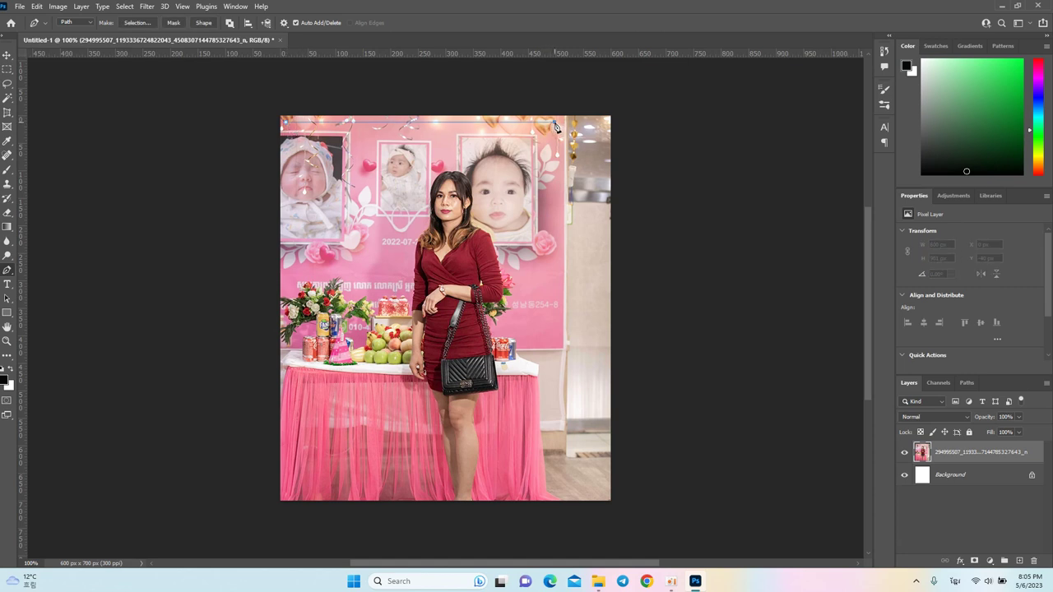
click(554, 496)
click(288, 493)
click(286, 125)
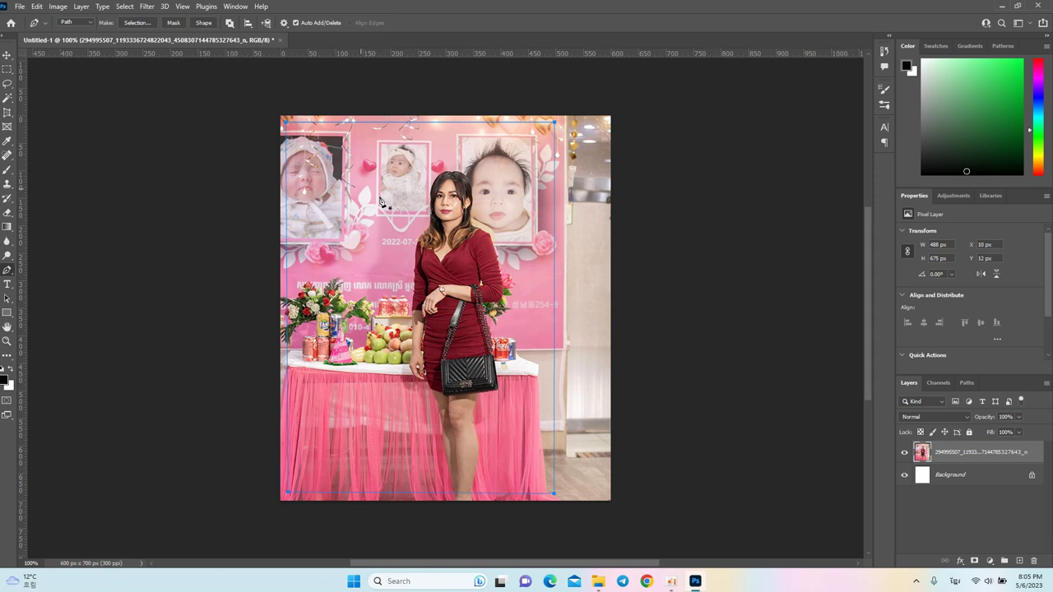
key(ctrl+Return)
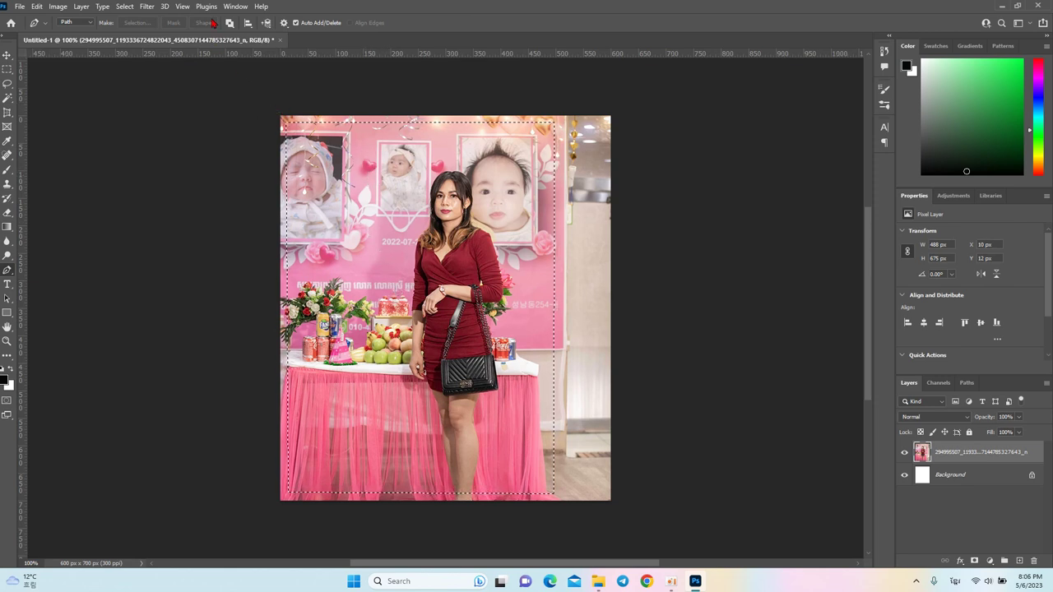
Invert the selection and fill the outer area using Content-Aware in Normal mode at 100% opacity
click(125, 6)
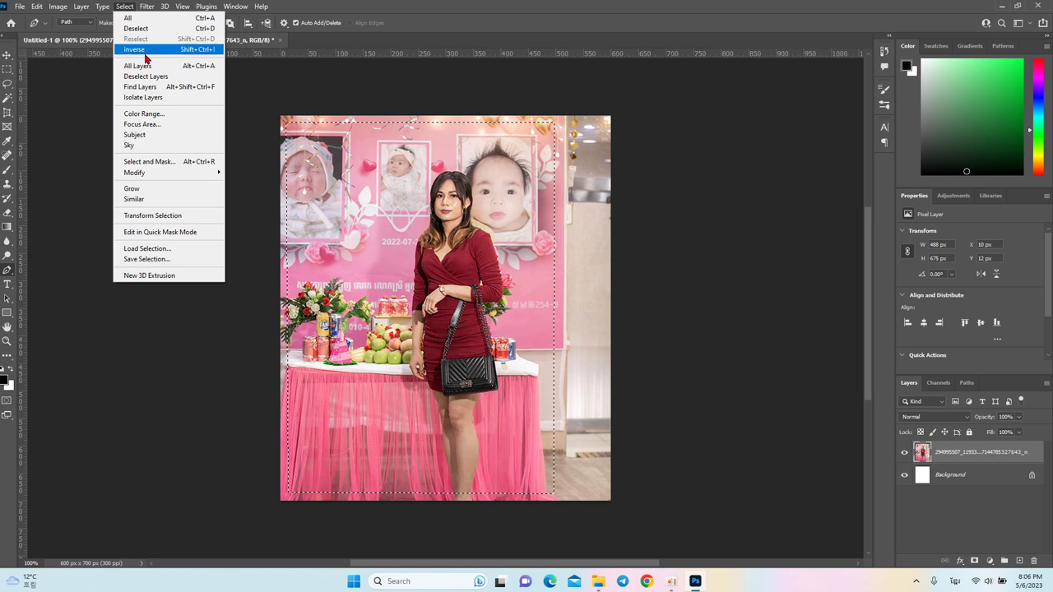
click(201, 51)
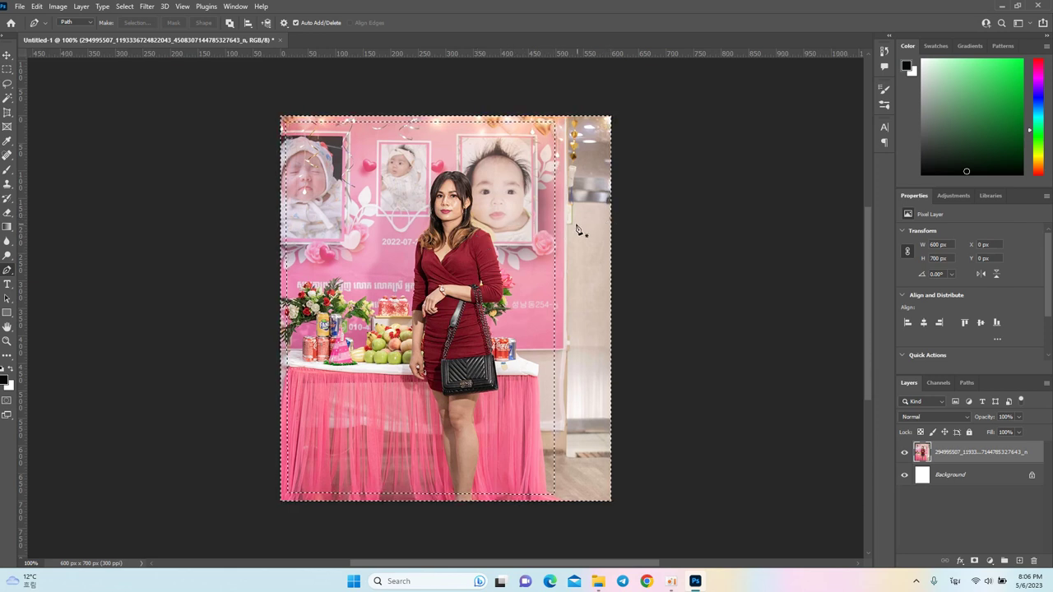
click(37, 6)
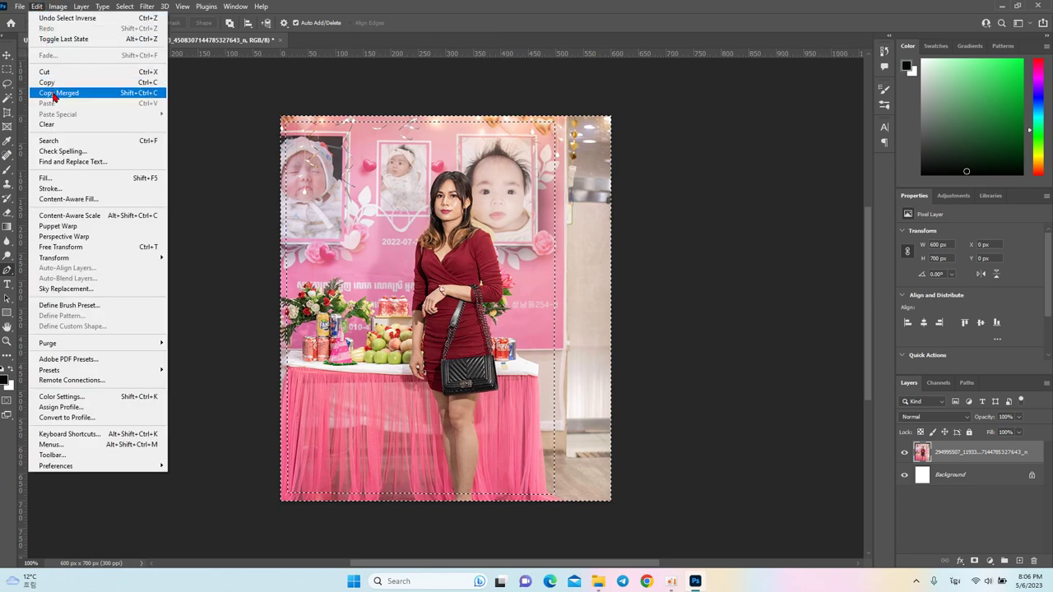
click(68, 181)
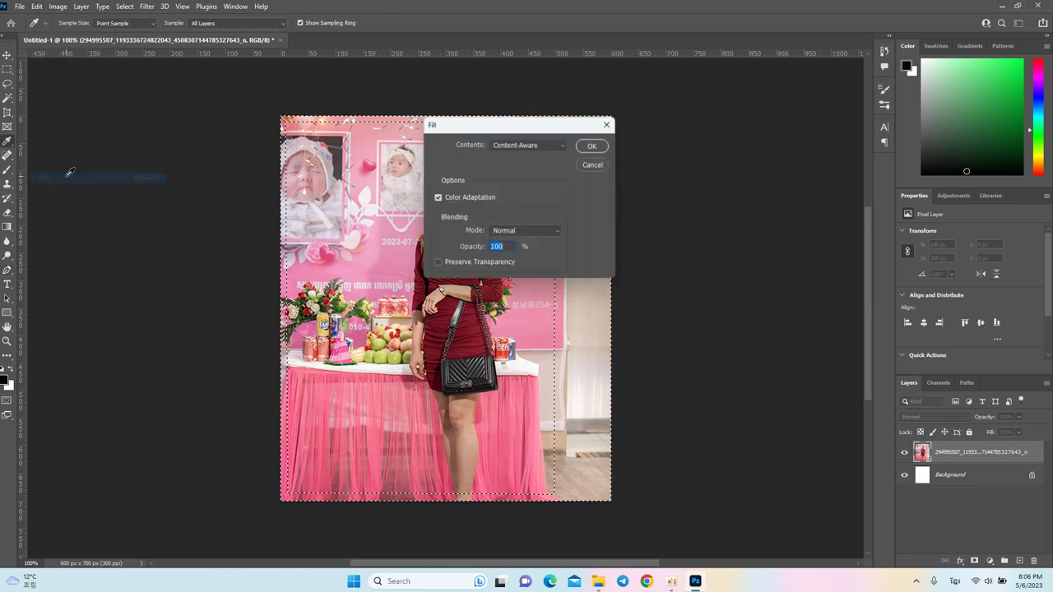
click(562, 148)
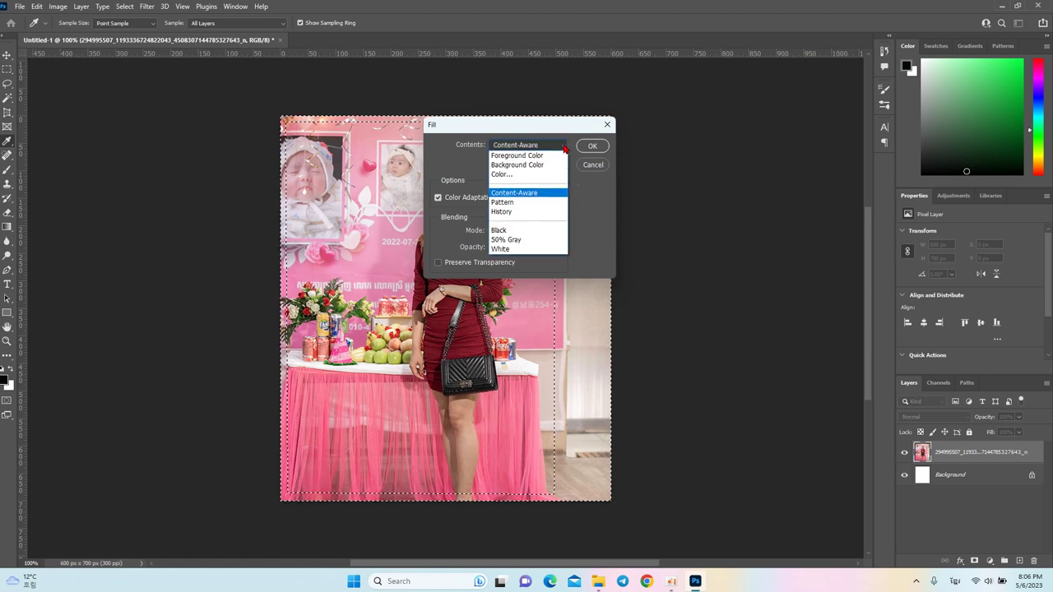
click(525, 194)
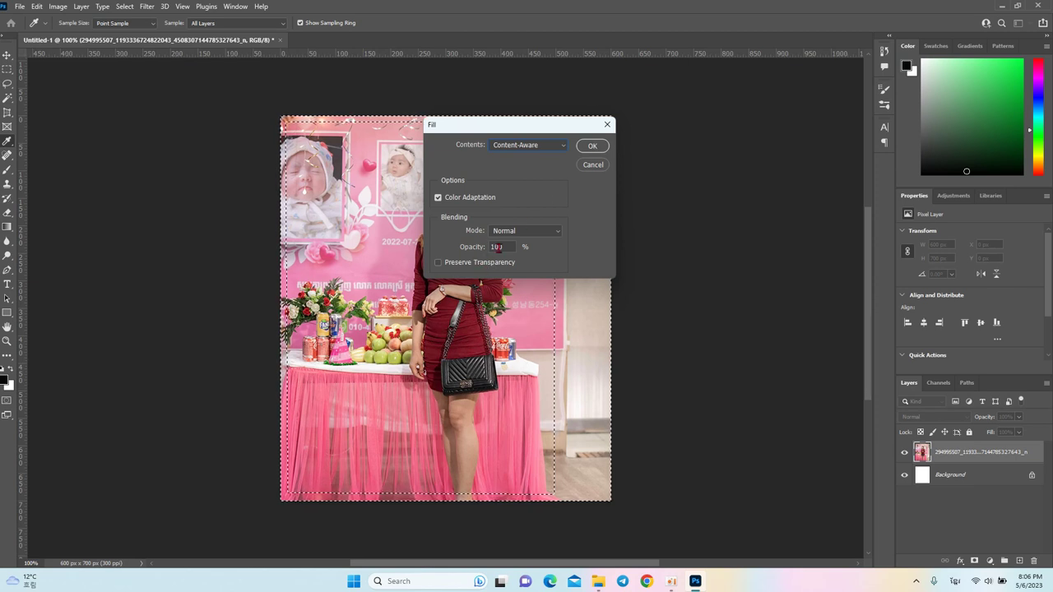
click(593, 147)
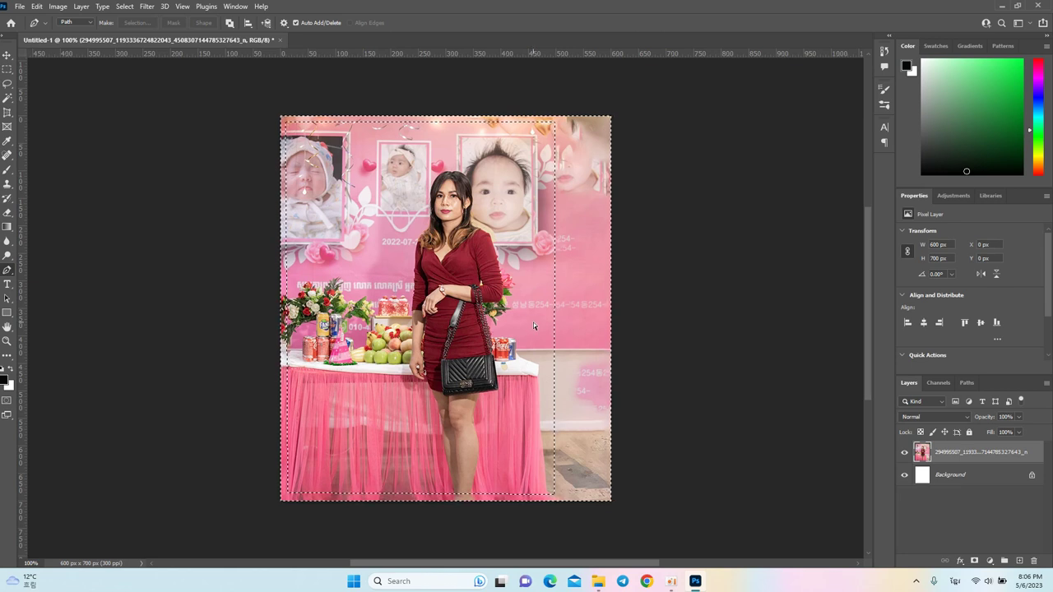
Undo the Content-Aware fill, the selection inversion and the conversion of the path to a selection
key(ctrl+d)
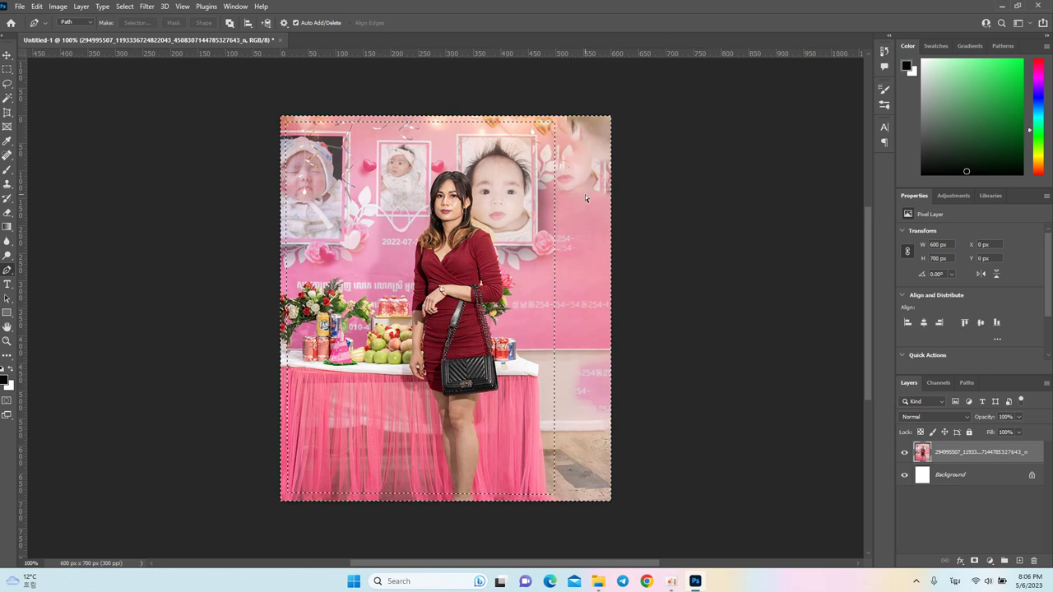
key(ctrl+z)
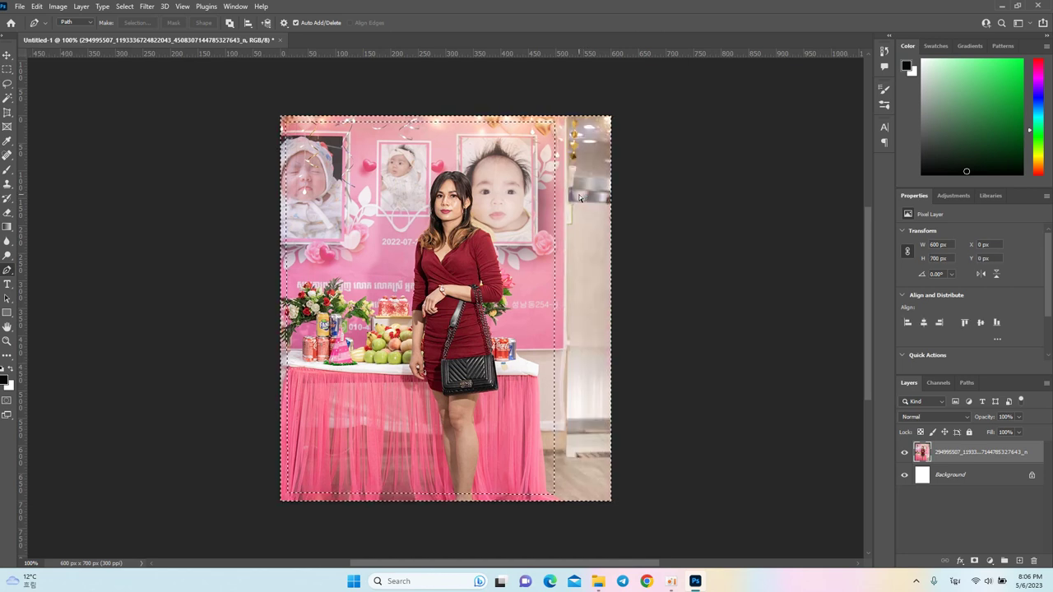
key(ctrl+z)
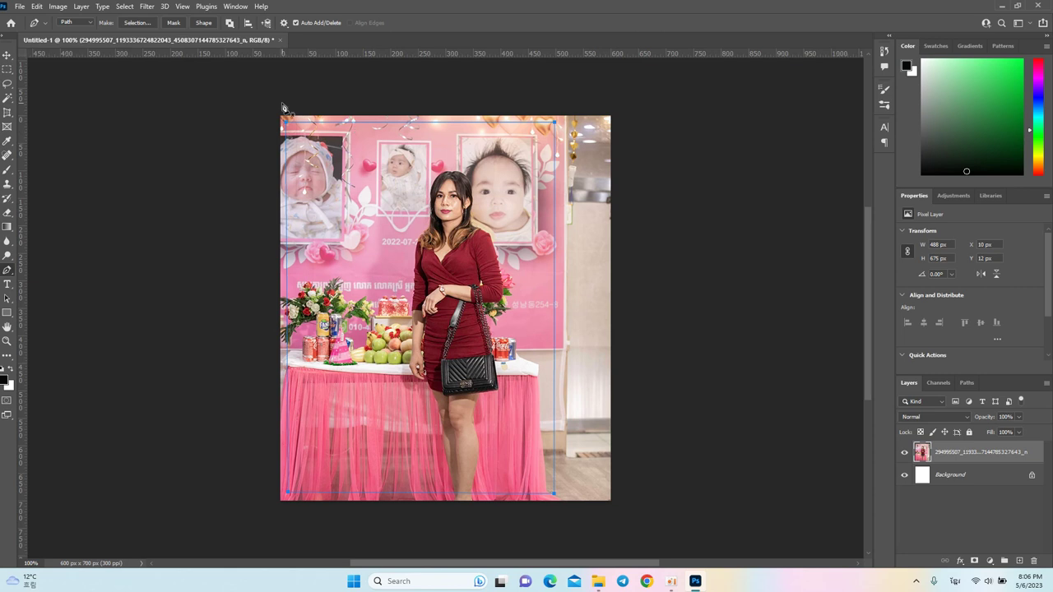
Restore the rectangular selection and invert it so the area outside the rectangle is selected
key(ctrl+shift+z)
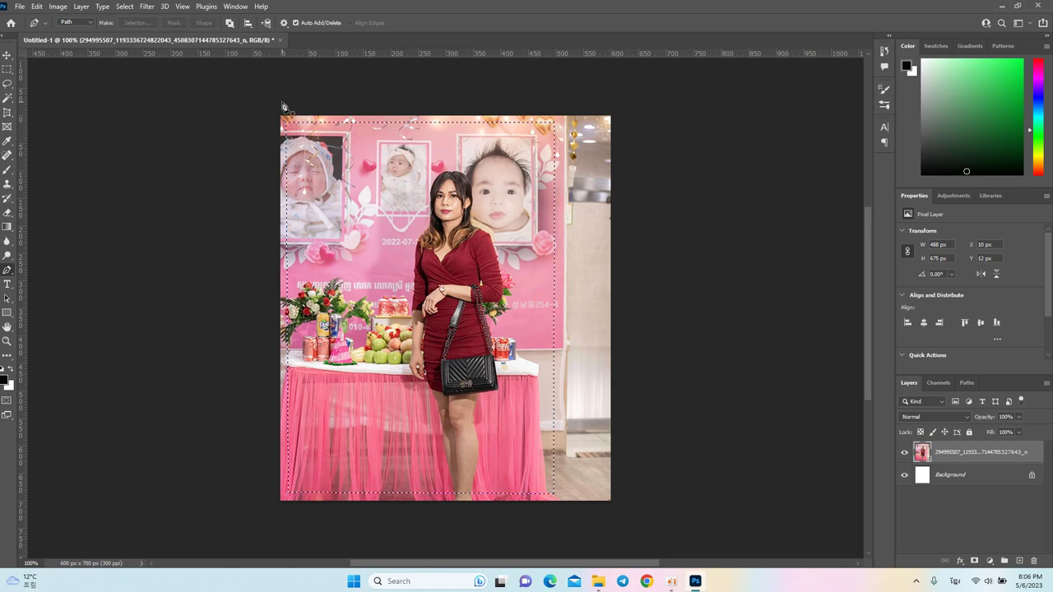
click(124, 7)
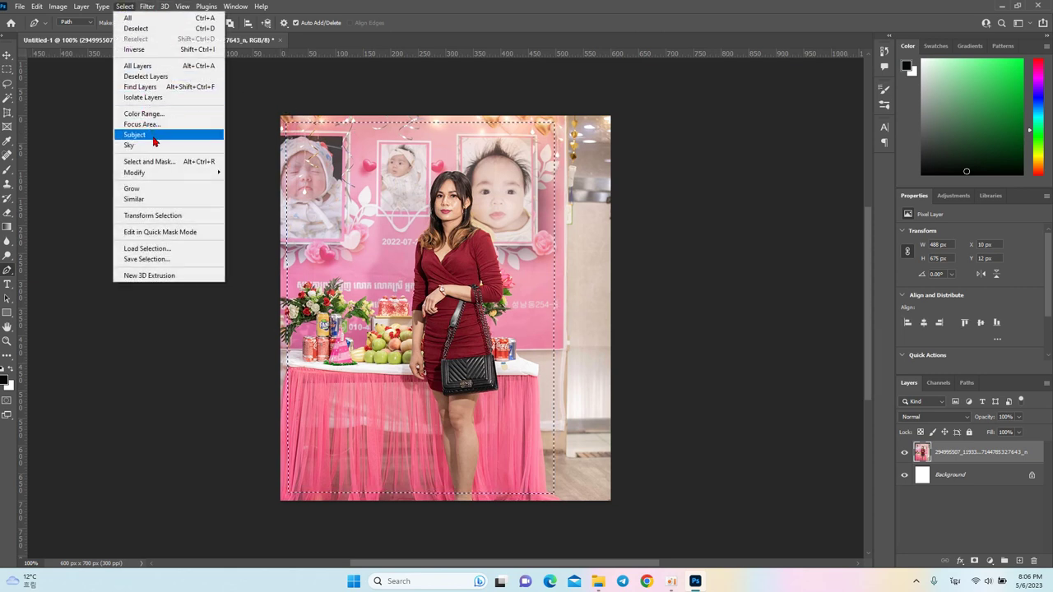
click(182, 49)
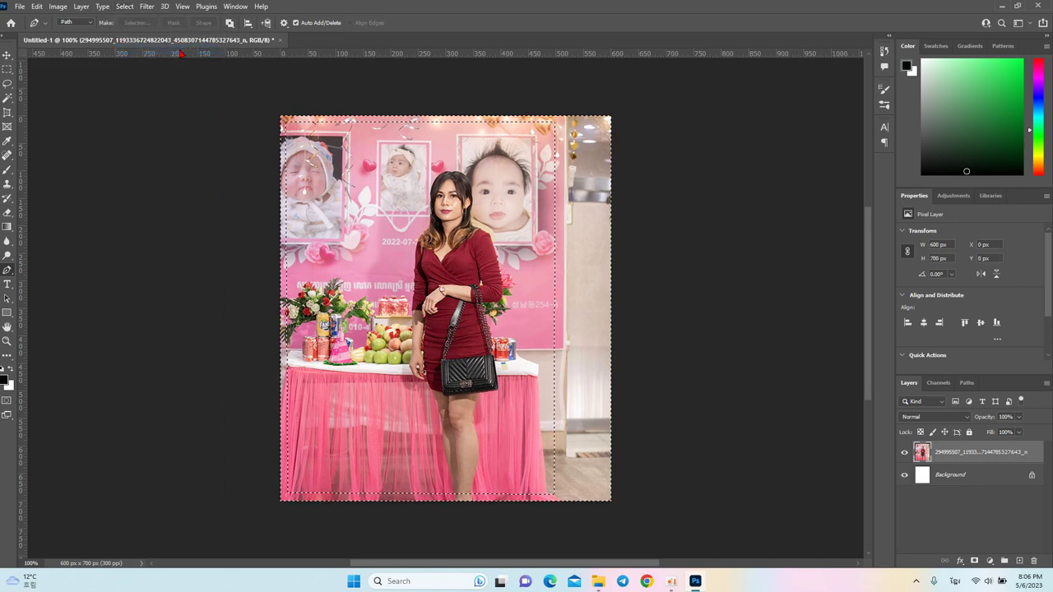
Try a Content-Aware fill on the area outside the rectangle again and undo it with the stray anchor point
click(38, 6)
click(69, 179)
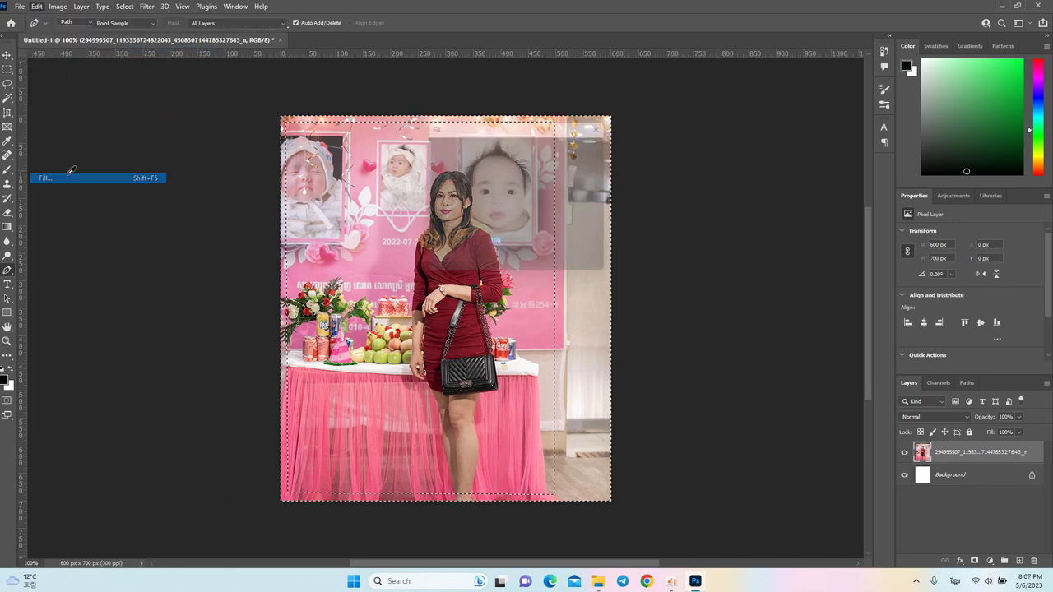
click(592, 146)
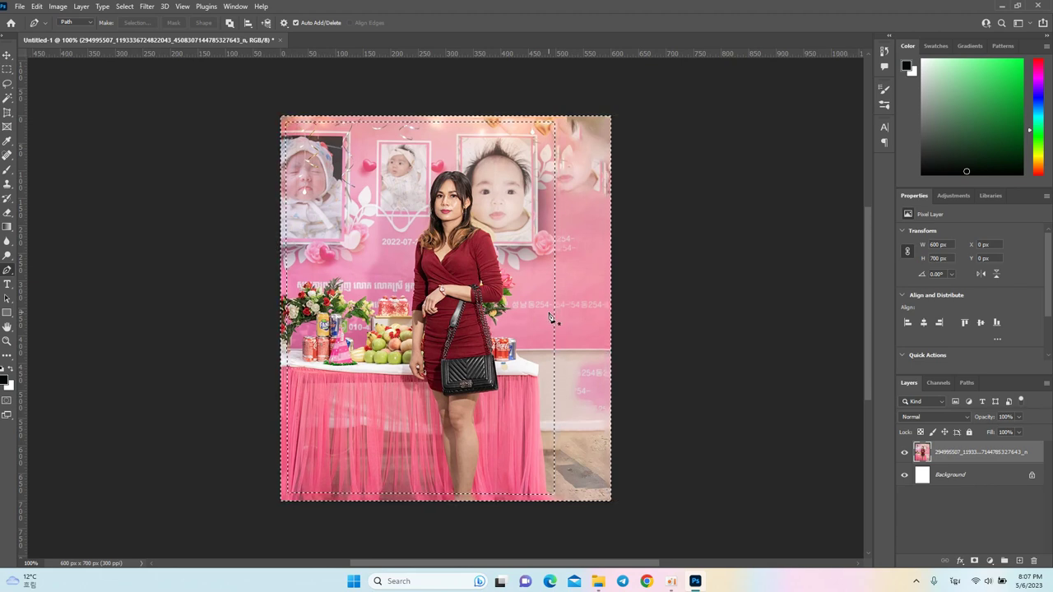
click(647, 325)
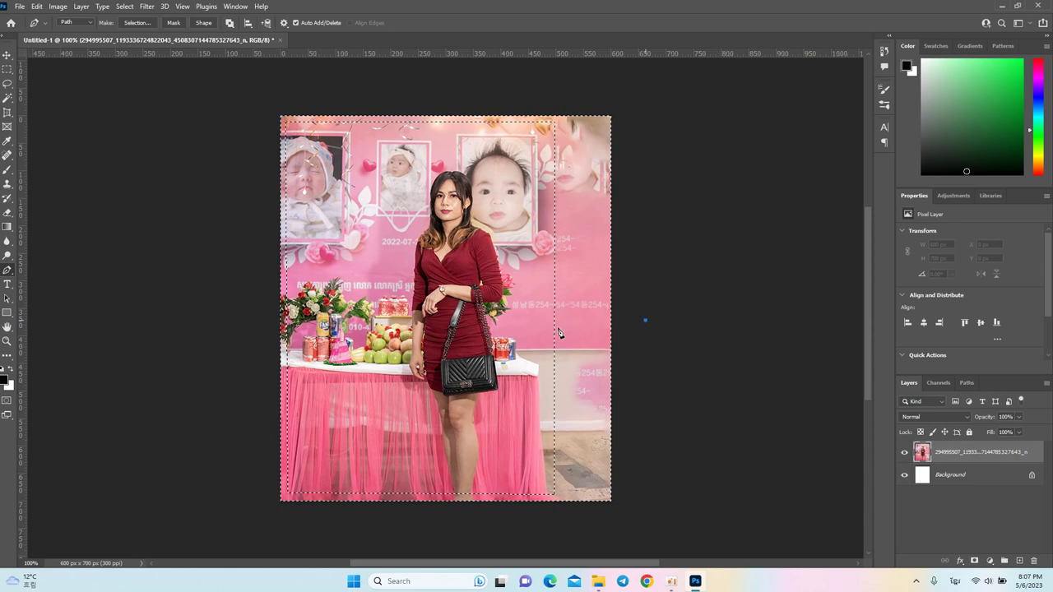
key(ctrl+z)
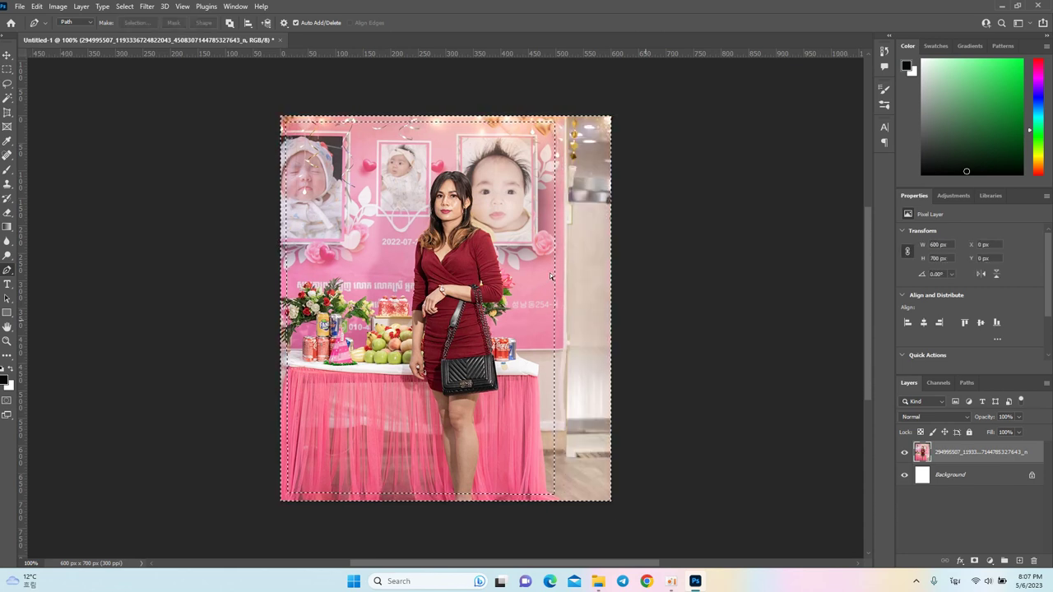
Return to the closed rectangular path around the woman in the edit history and convert it into a selection
key(ctrl+z)
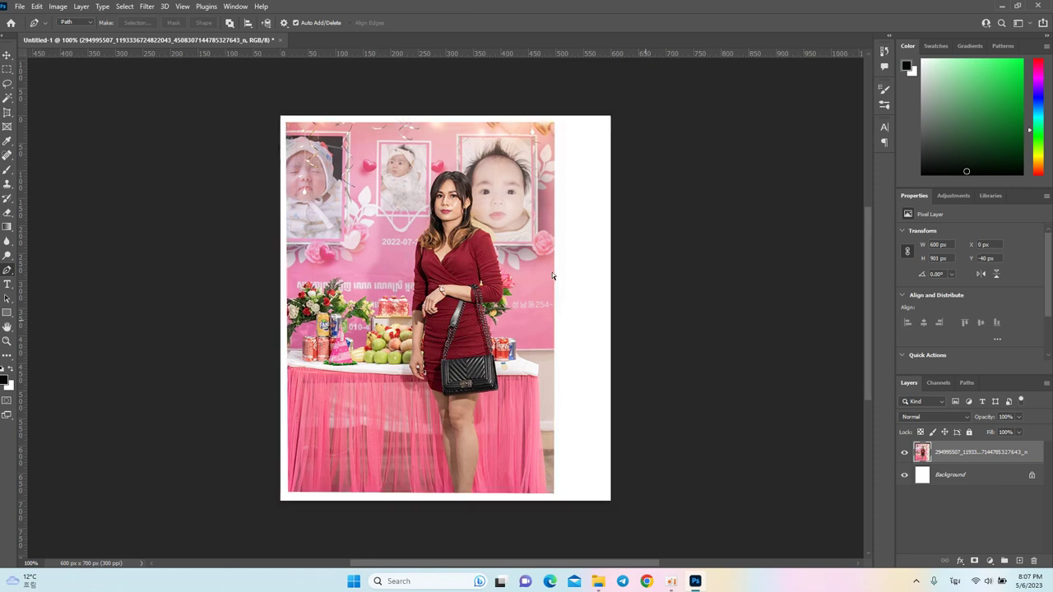
key(ctrl+shift+z)
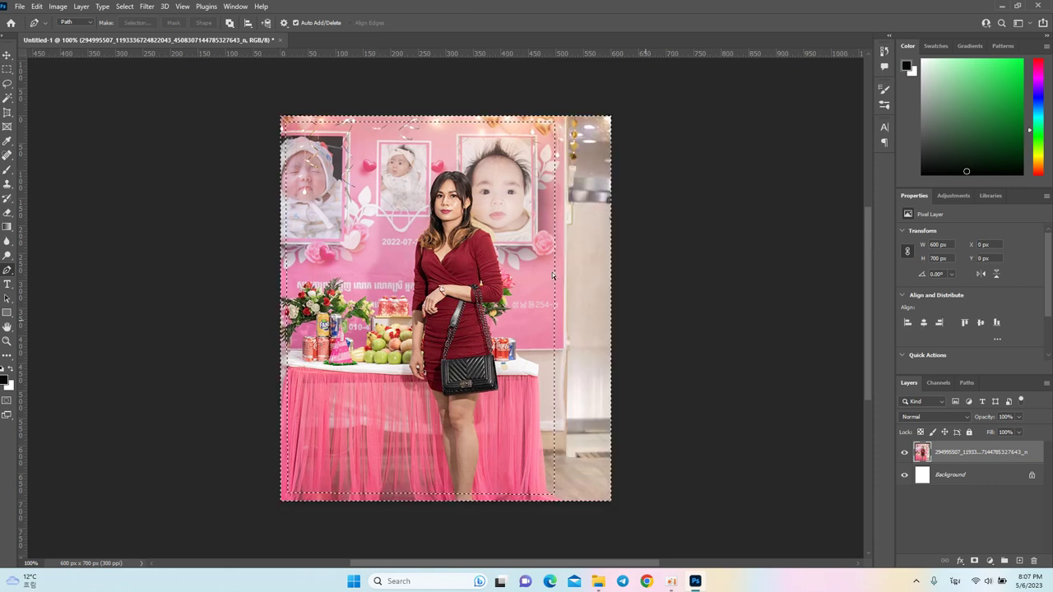
key(ctrl+shift+z)
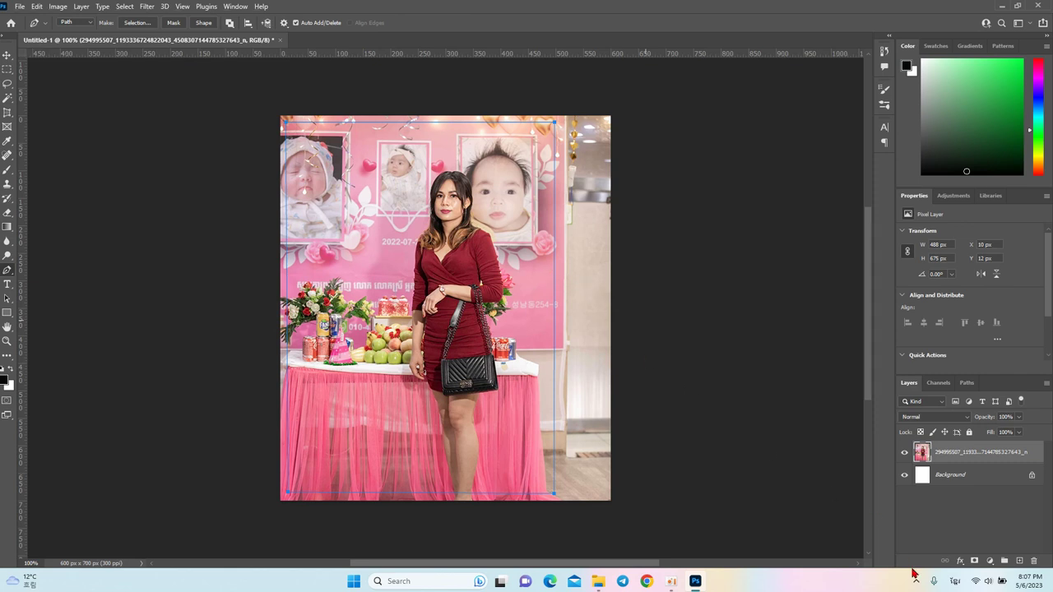
click(7, 55)
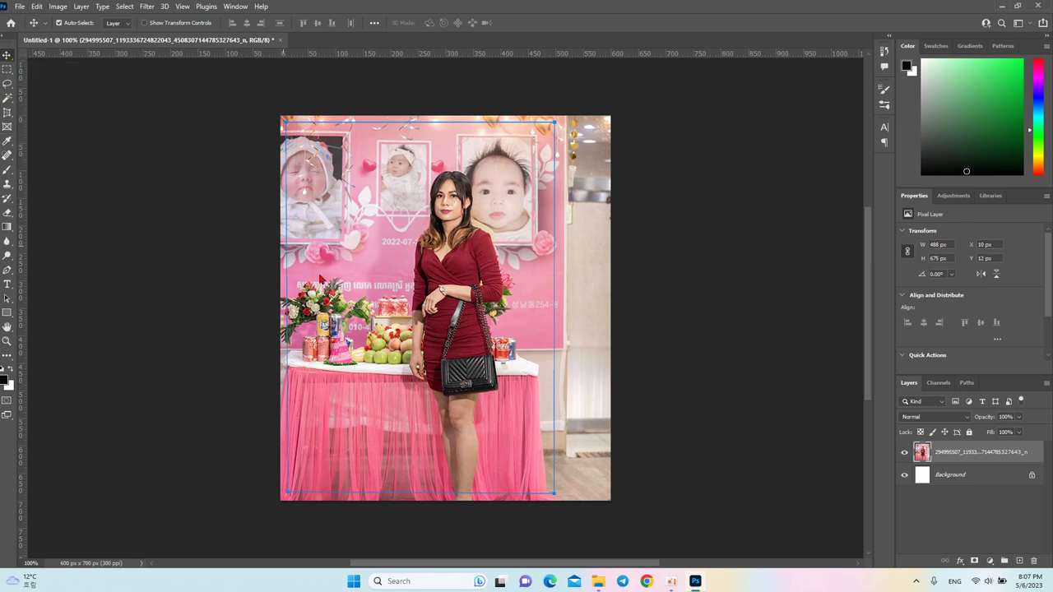
key(ctrl+Return)
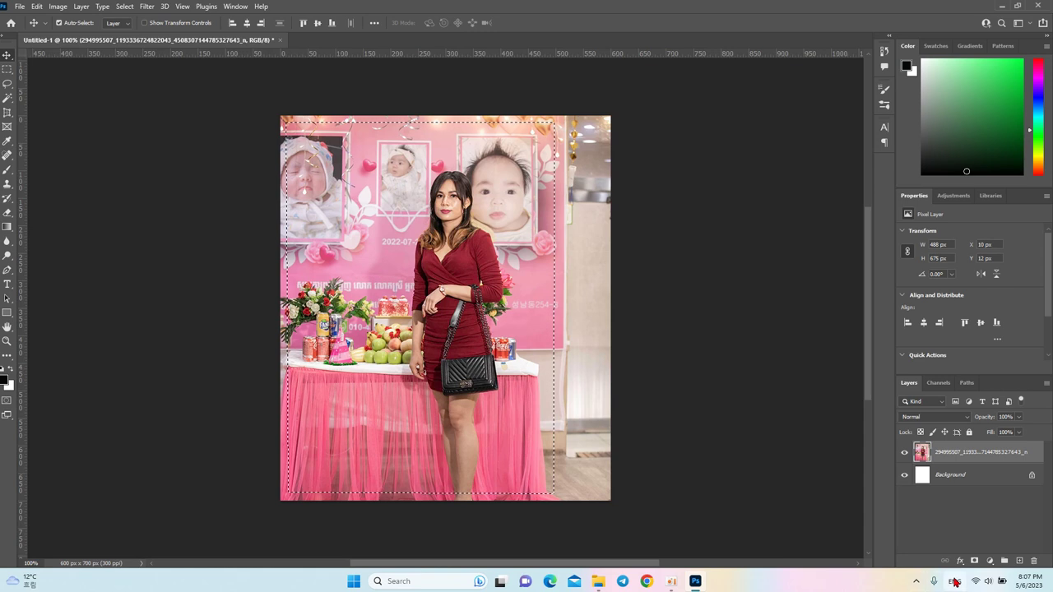
Invert the rectangular selection, try a Content-Aware fill in Normal mode at 100% opacity on the outer area, and deselect
click(124, 5)
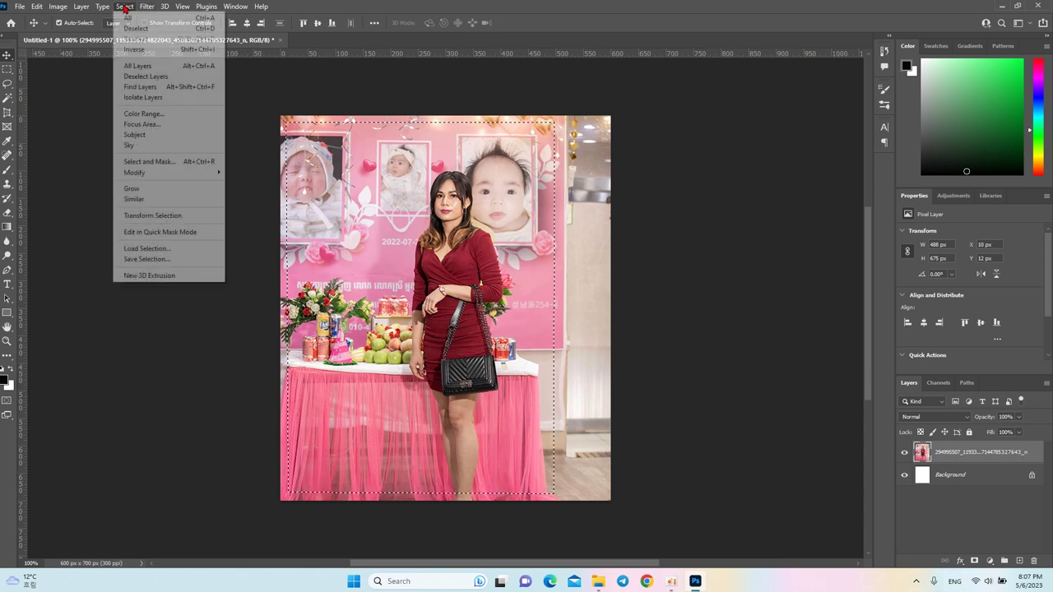
click(134, 49)
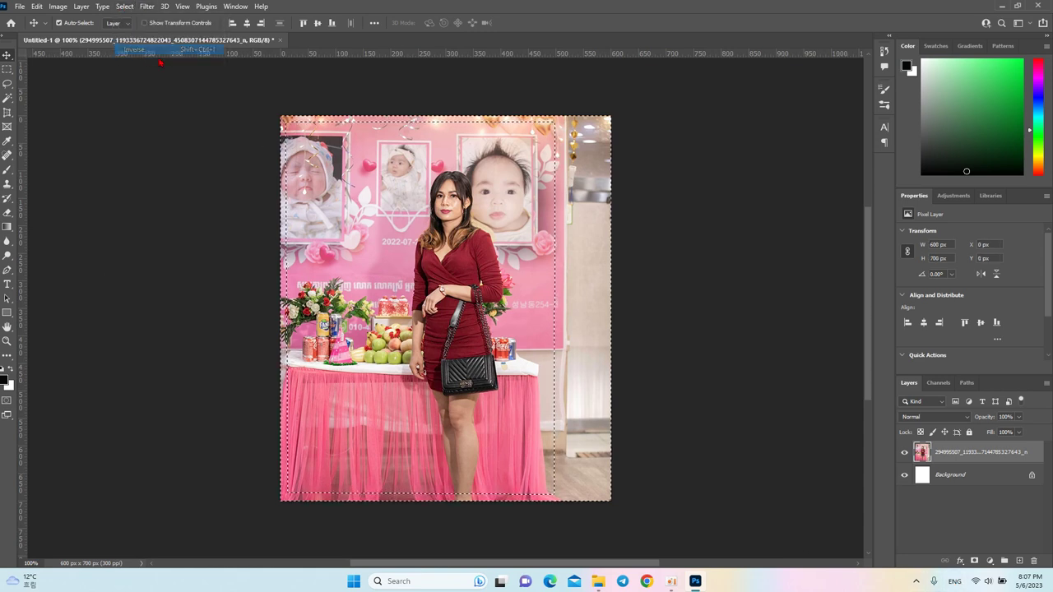
click(37, 6)
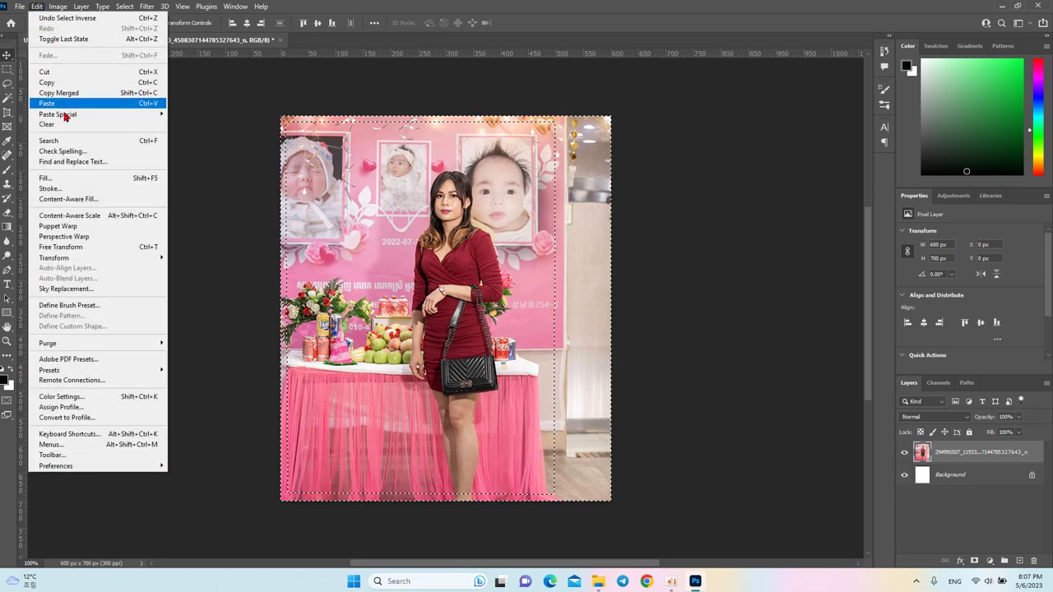
click(71, 178)
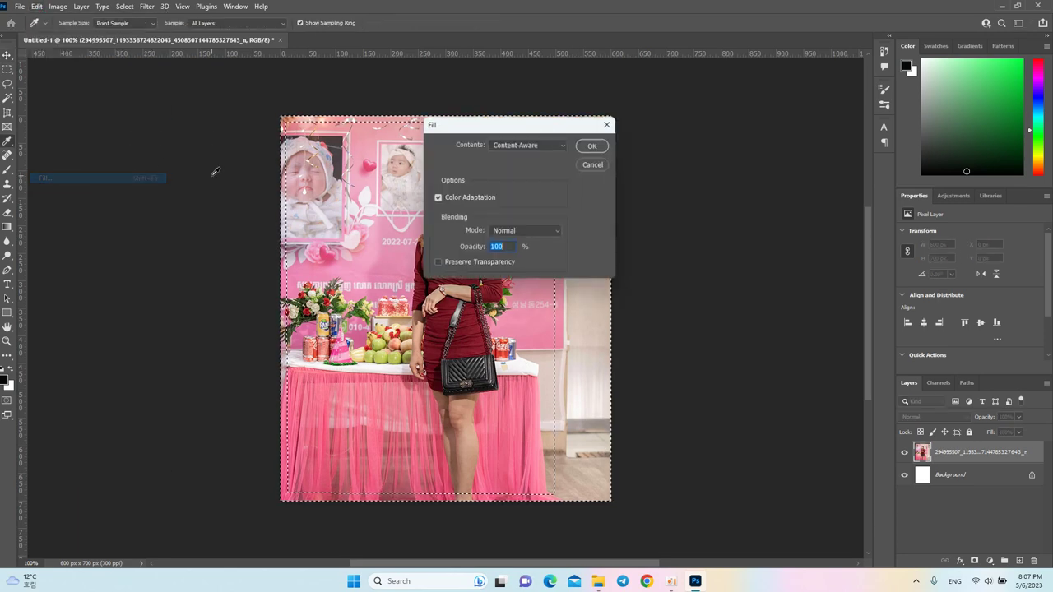
click(593, 146)
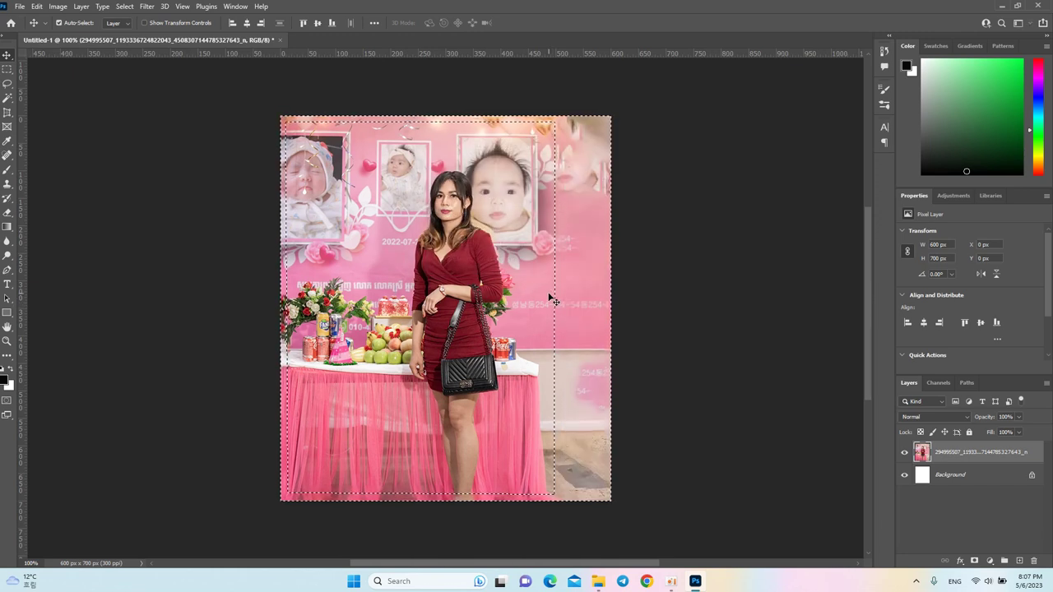
drag(526, 289, 533, 284)
key(ctrl+d)
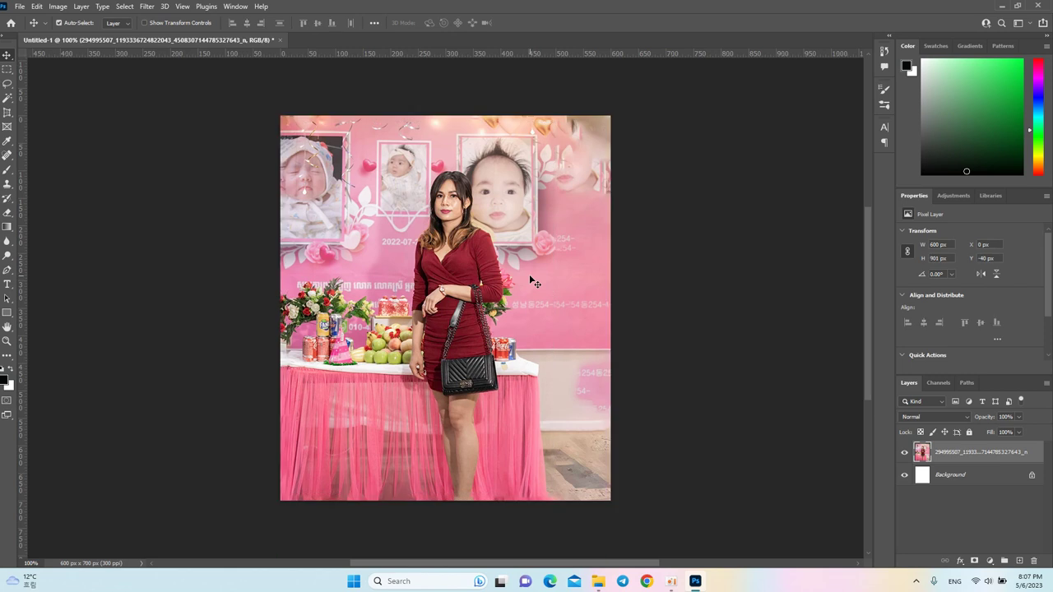
Undo the deselection, the Content-Aware fill, the selection and the rectangular path, restoring the original photo
key(ctrl+z)
key(ctrl+z)
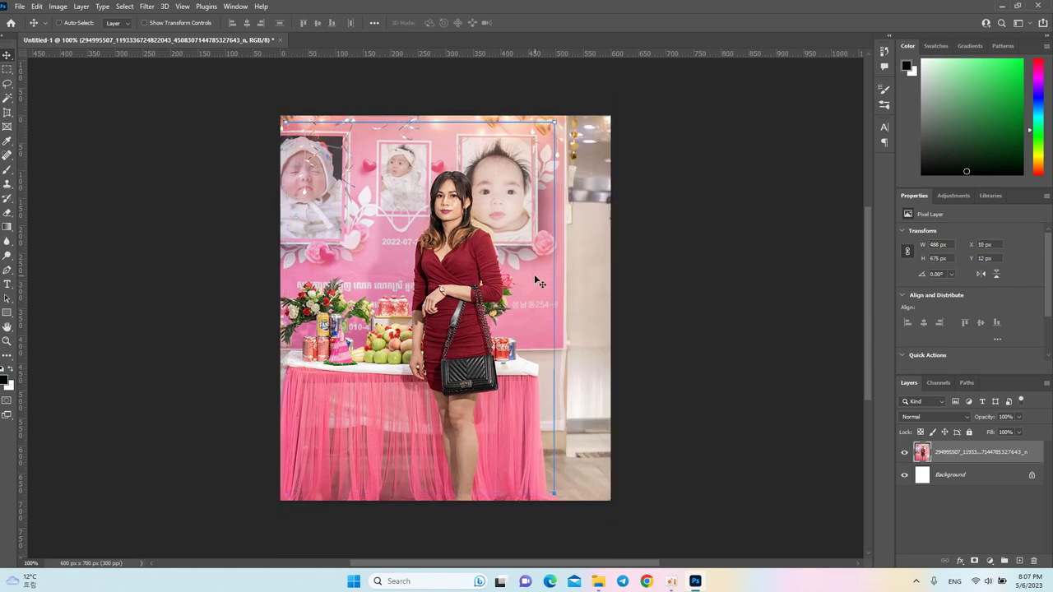
key(ctrl)
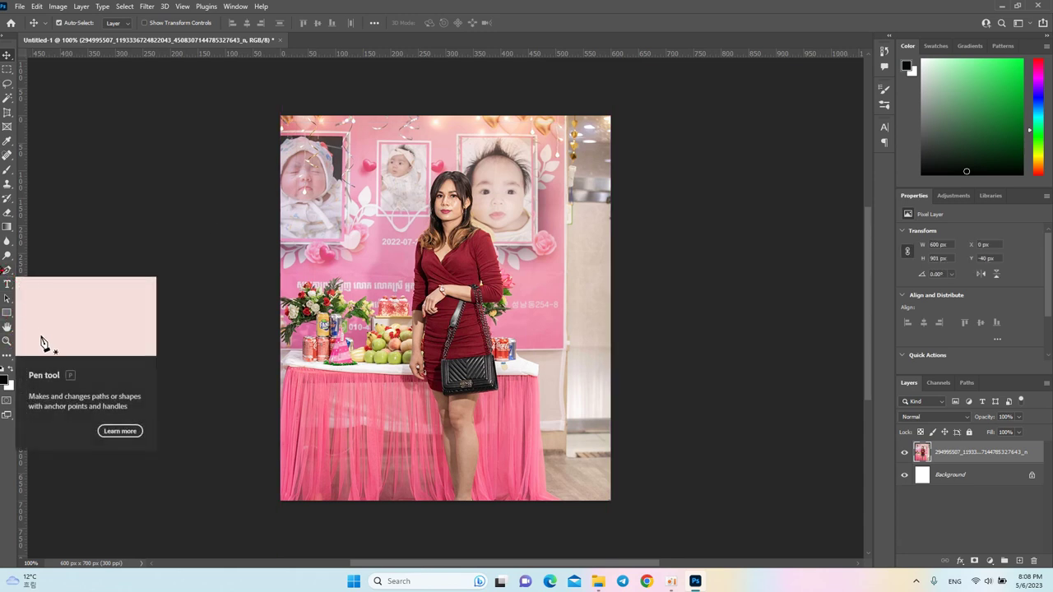
Draw a closed, roughly rectangular Pen path about 466 × 677 px around the woman and table, and convert it into a selection
click(7, 270)
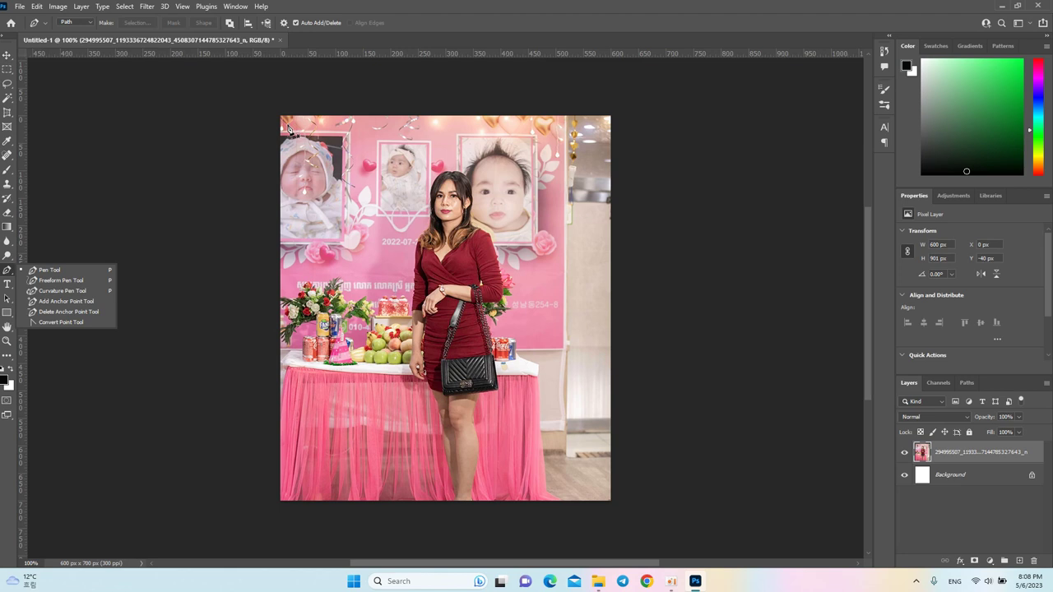
click(288, 128)
click(535, 127)
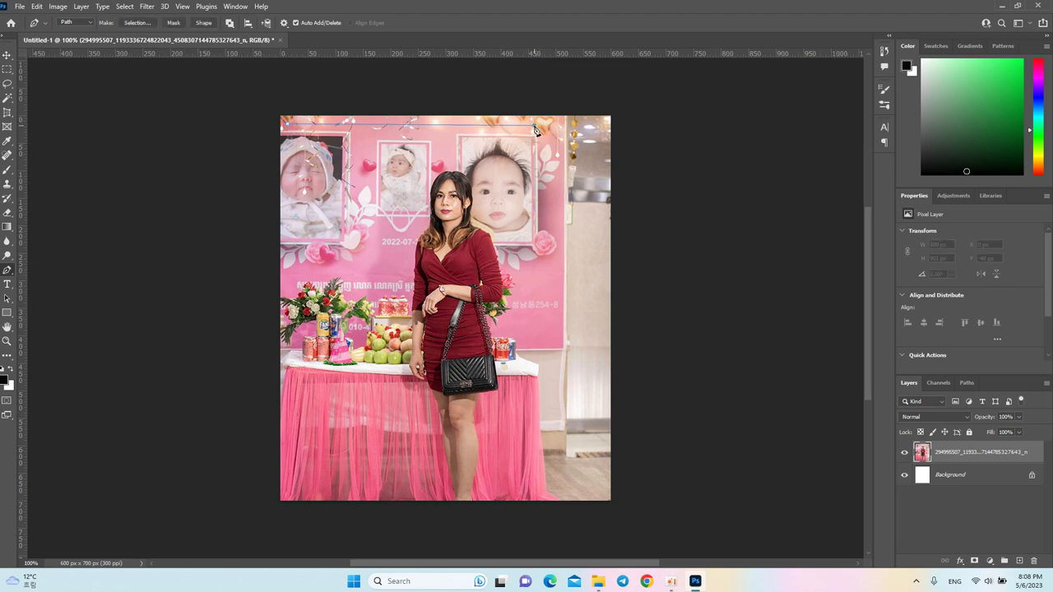
click(536, 274)
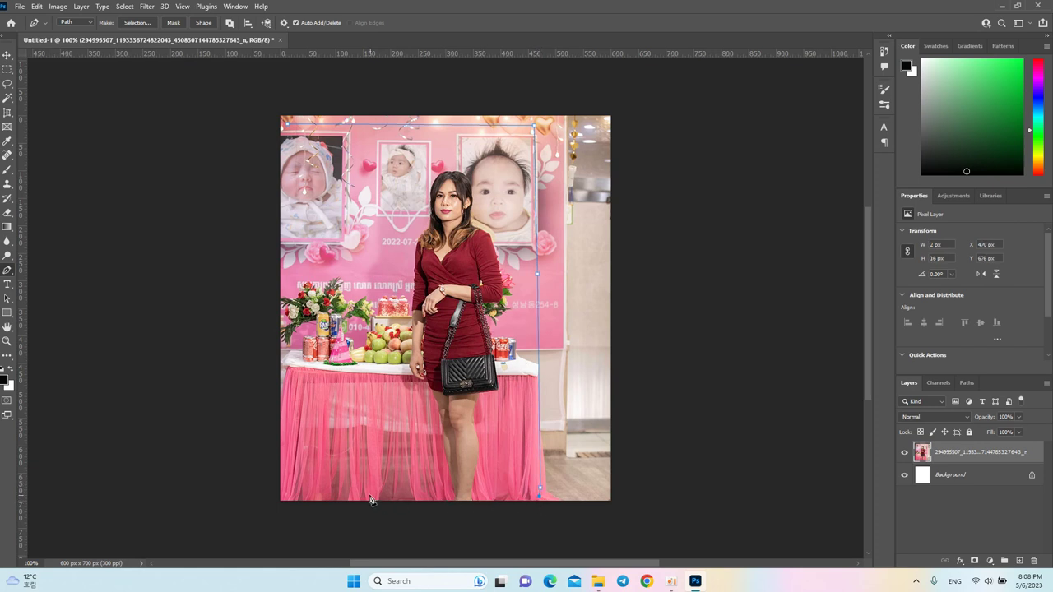
click(297, 496)
click(286, 129)
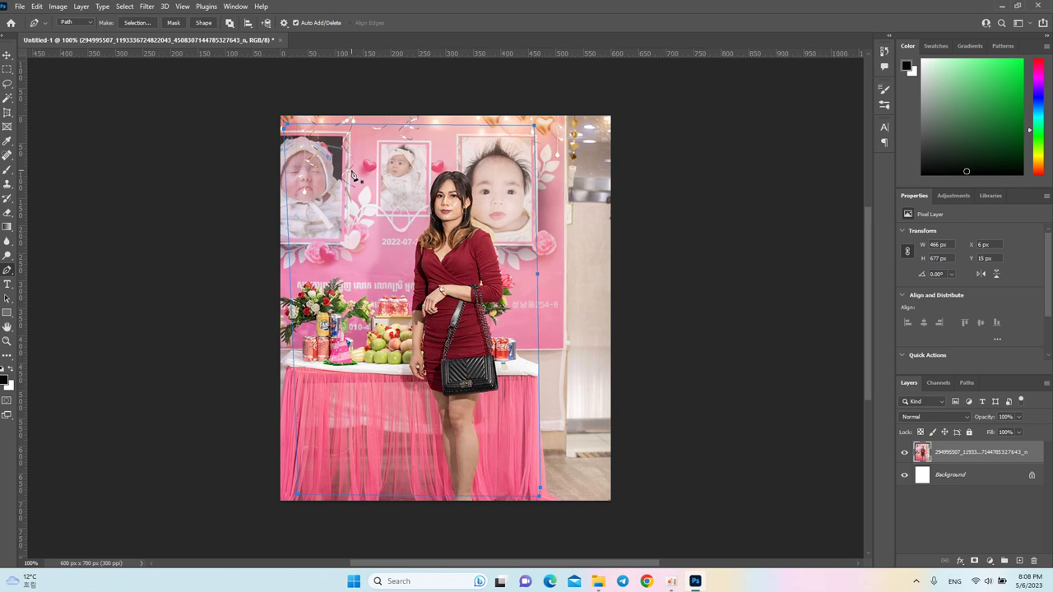
key(ctrl+Return)
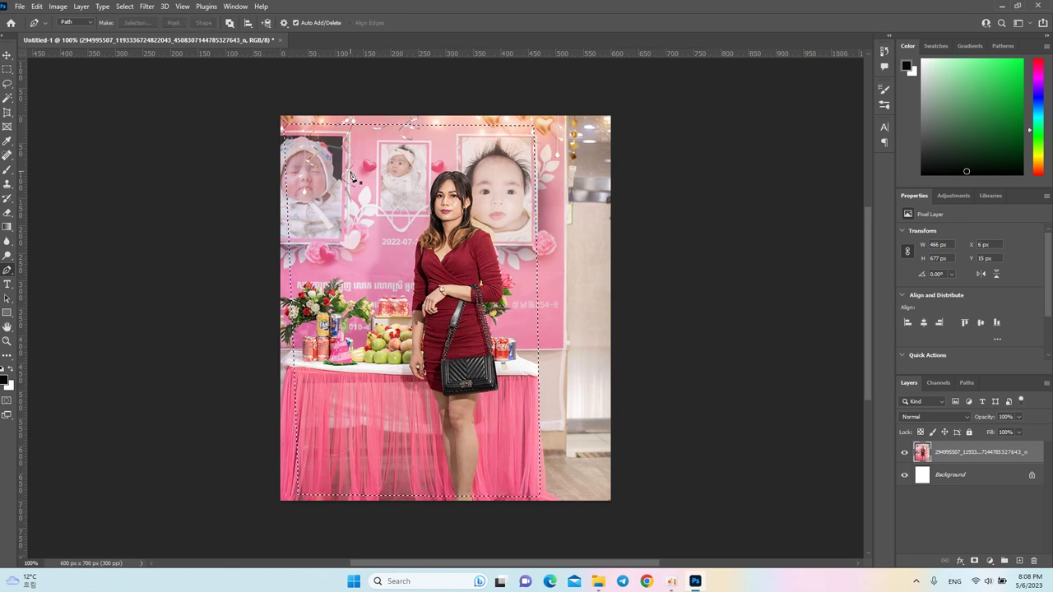
Invert the selection, fill the area outside it using Content-Aware in Normal mode at 100% opacity, and deselect
click(124, 6)
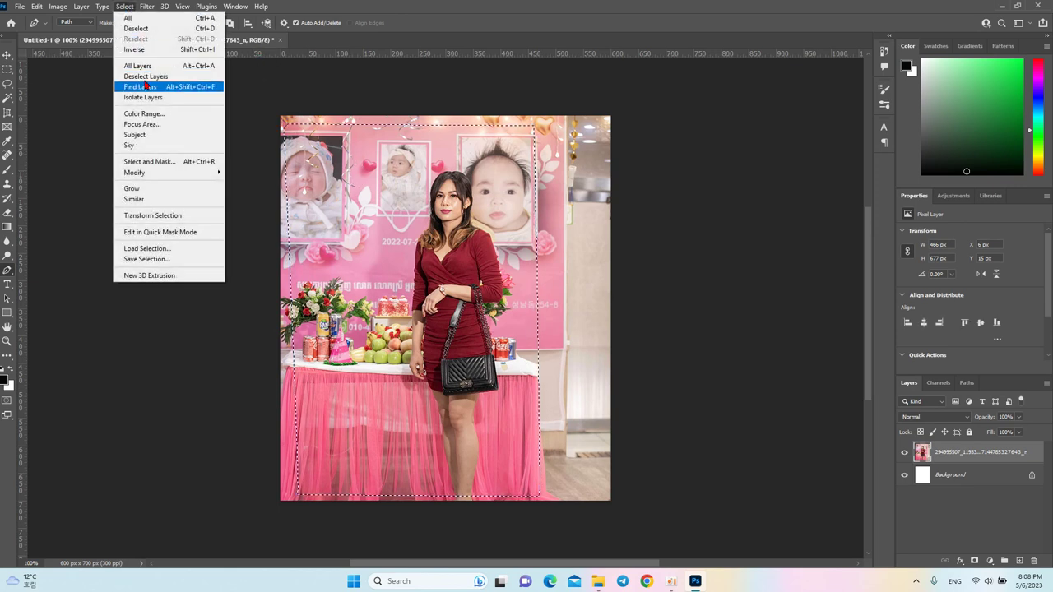
click(169, 51)
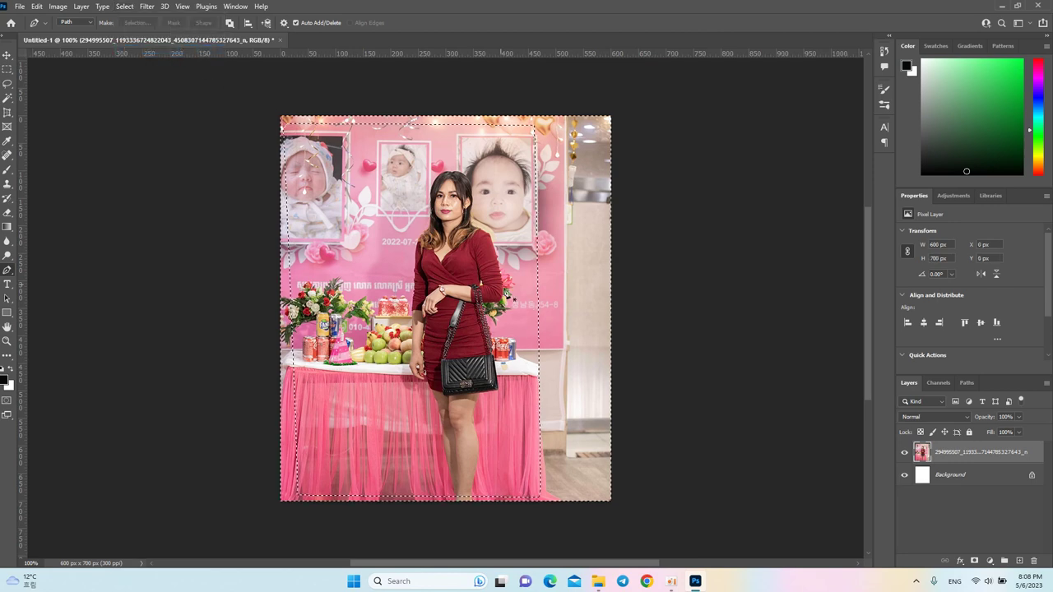
click(37, 7)
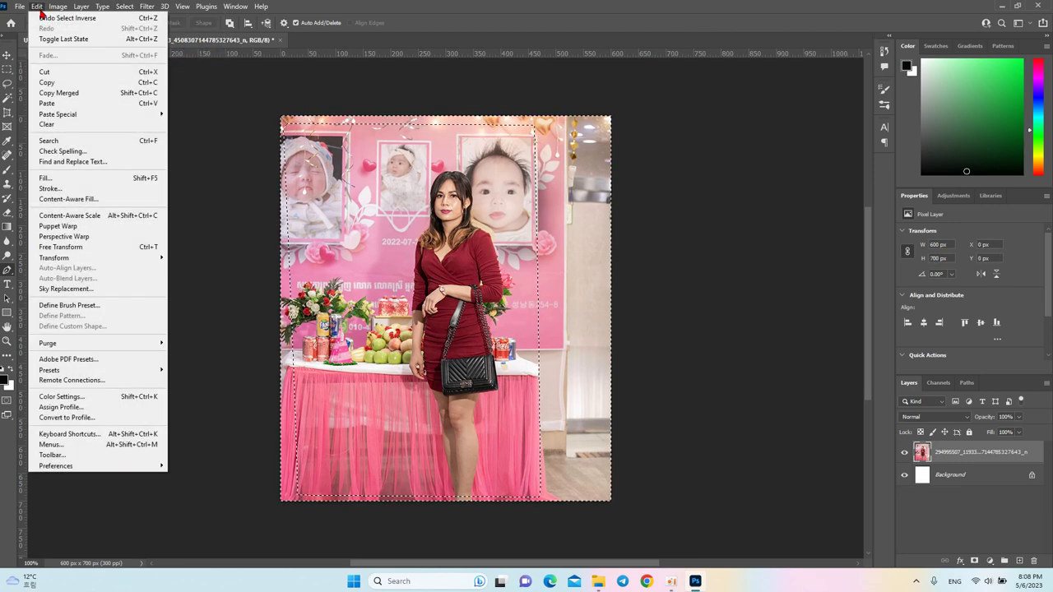
click(66, 178)
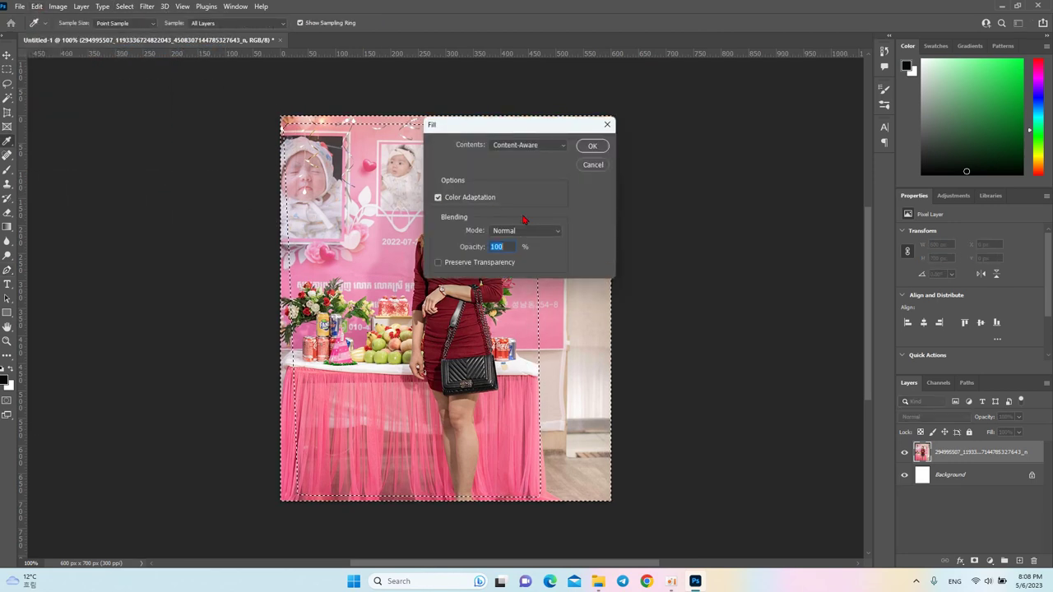
click(592, 145)
key(p)
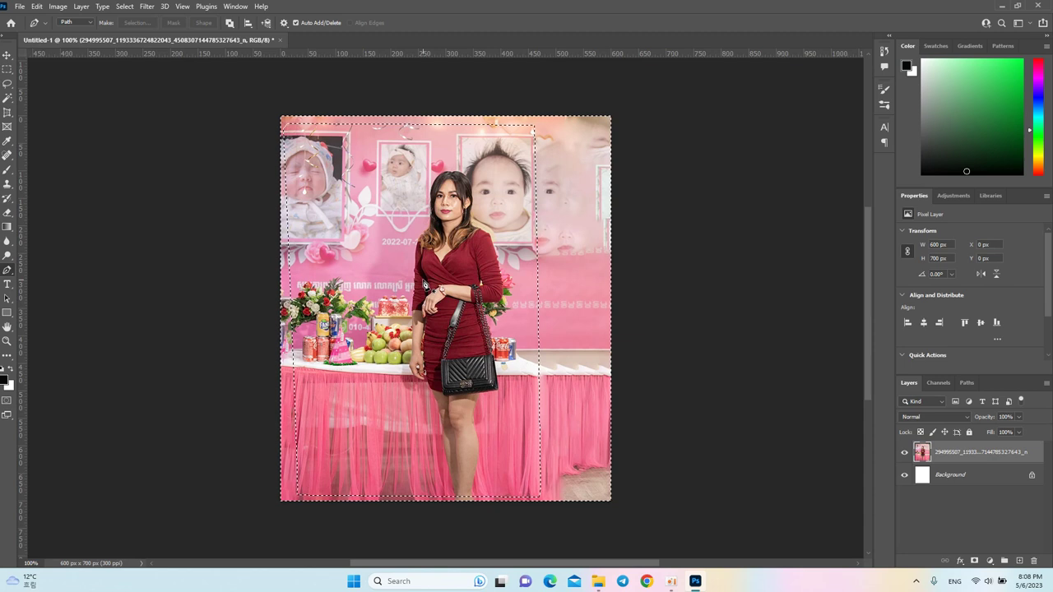
key(ctrl+d)
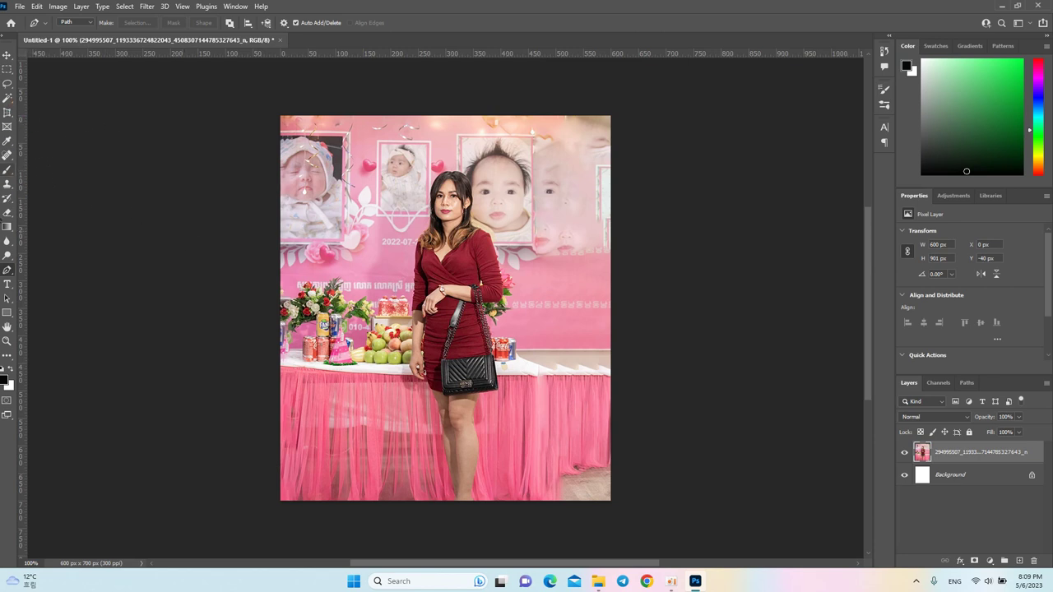
Lasso a selection about 138 × 211 px around the duplicated ghost face near the photo's upper right edge
click(8, 85)
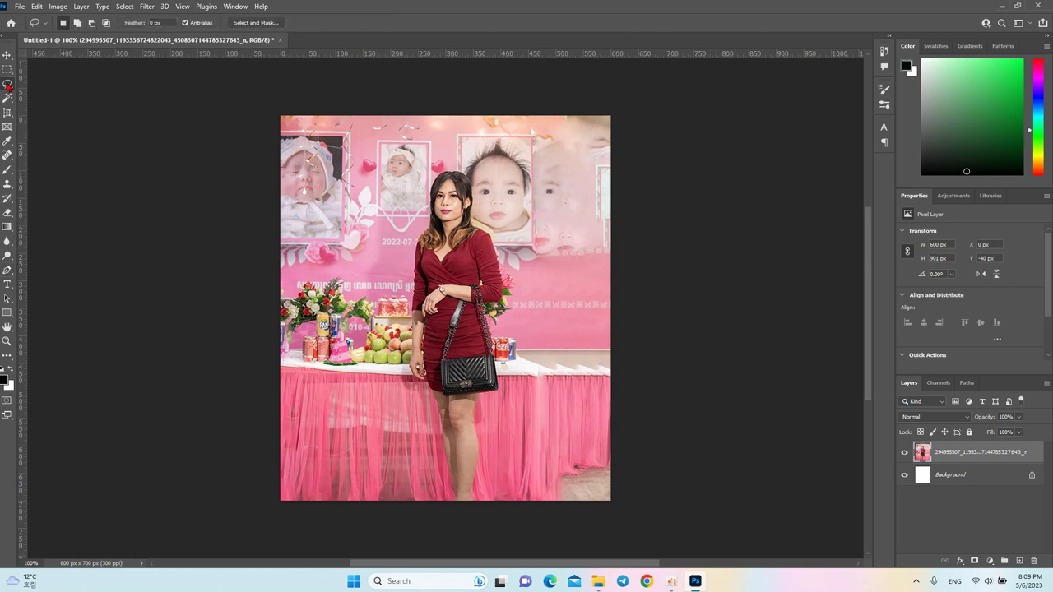
mouse_move(543, 151)
mouse_down()
mouse_move(537, 247)
mouse_move(572, 256)
mouse_move(605, 228)
mouse_move(604, 163)
mouse_move(588, 142)
mouse_move(542, 153)
mouse_up()
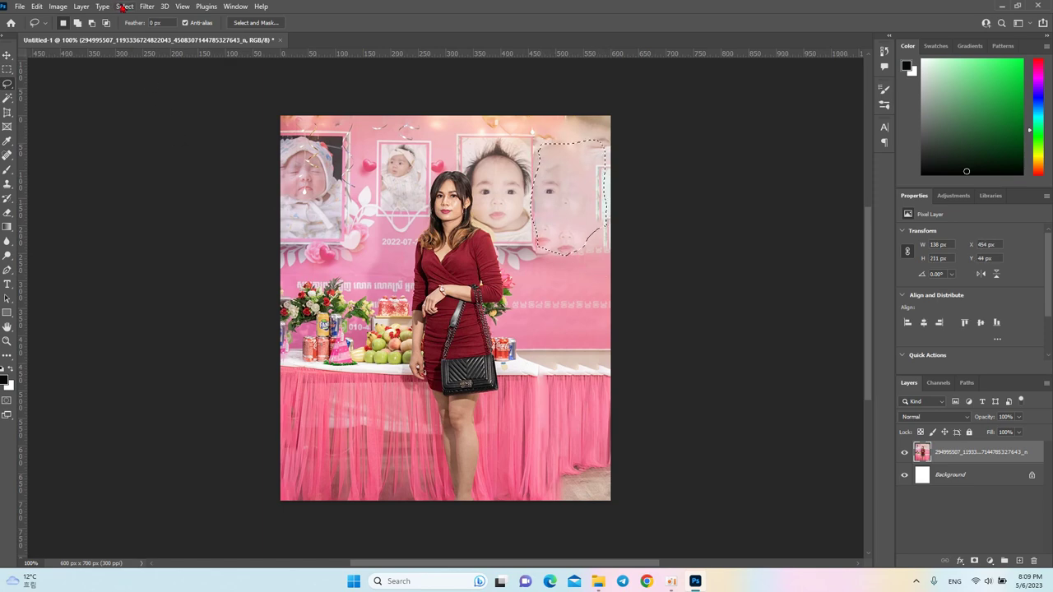
Try a Content-Aware fill in Normal mode at 100% opacity on the lassoed ghost face and undo it
click(37, 7)
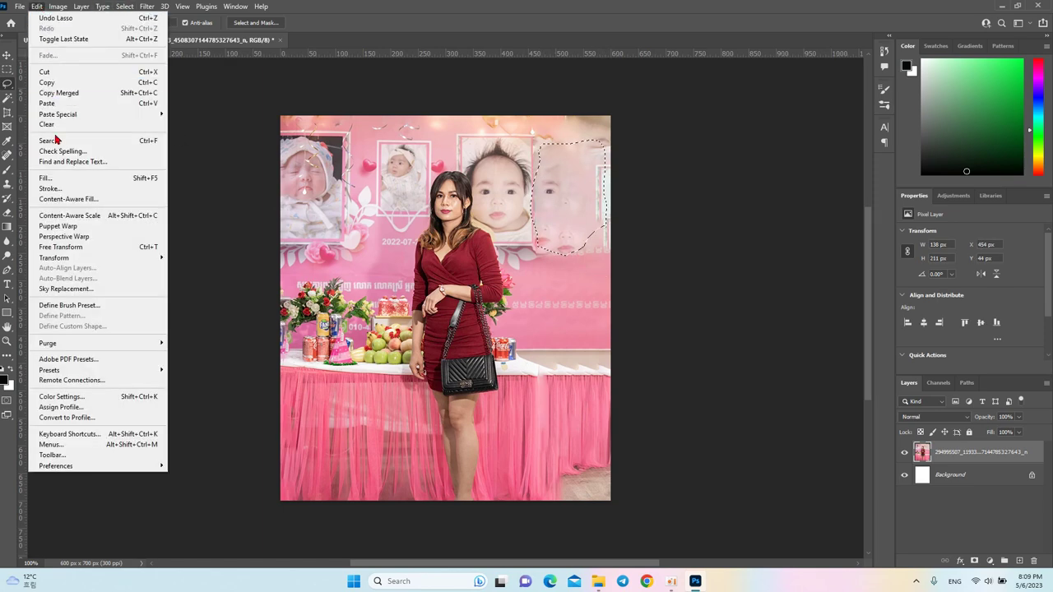
click(59, 178)
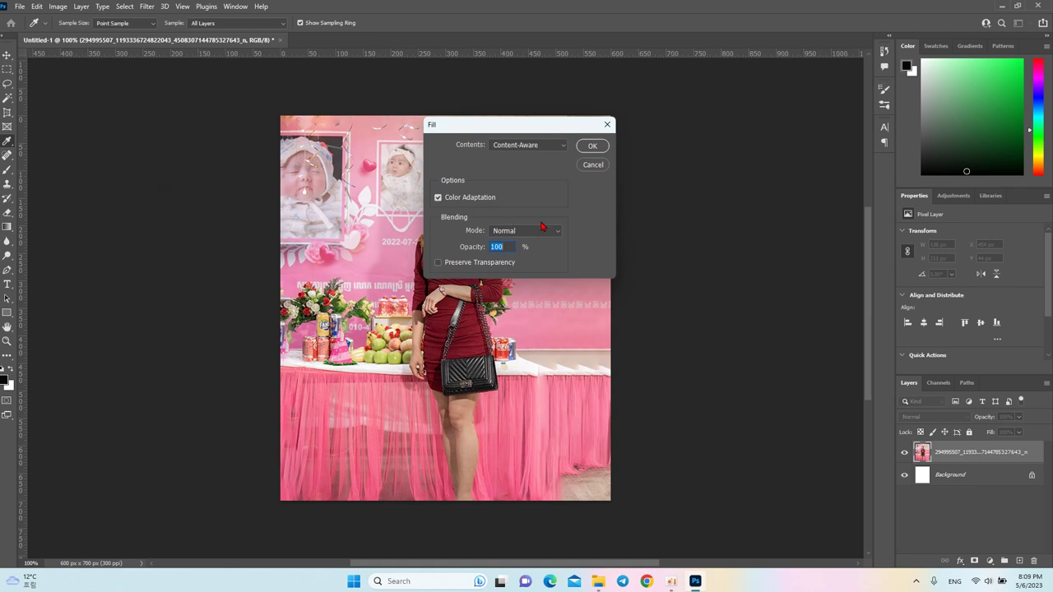
click(592, 147)
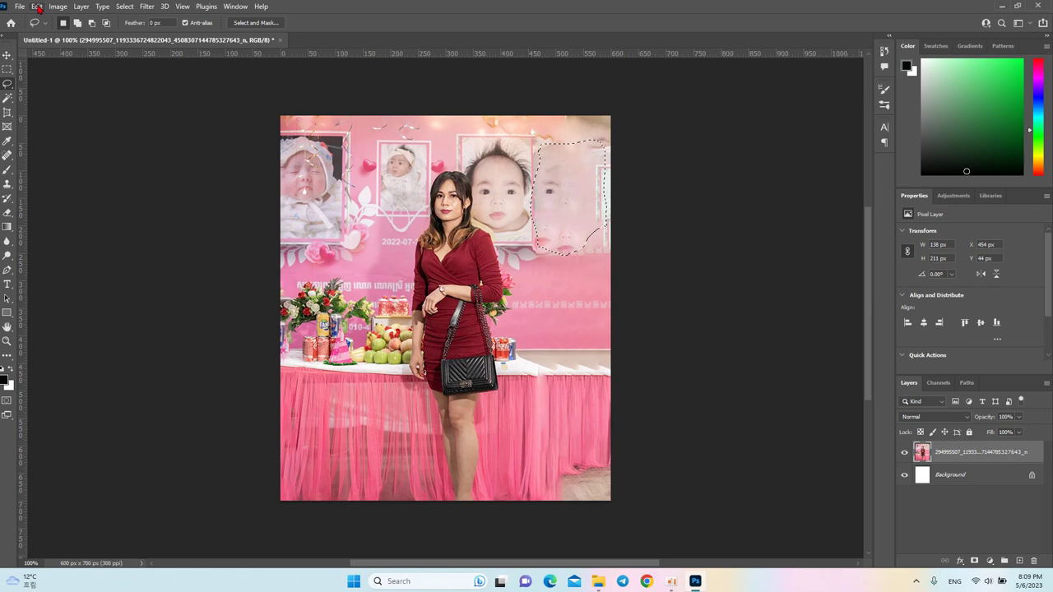
Expand the lasso selection around the ghost face by 3 pixels
click(37, 6)
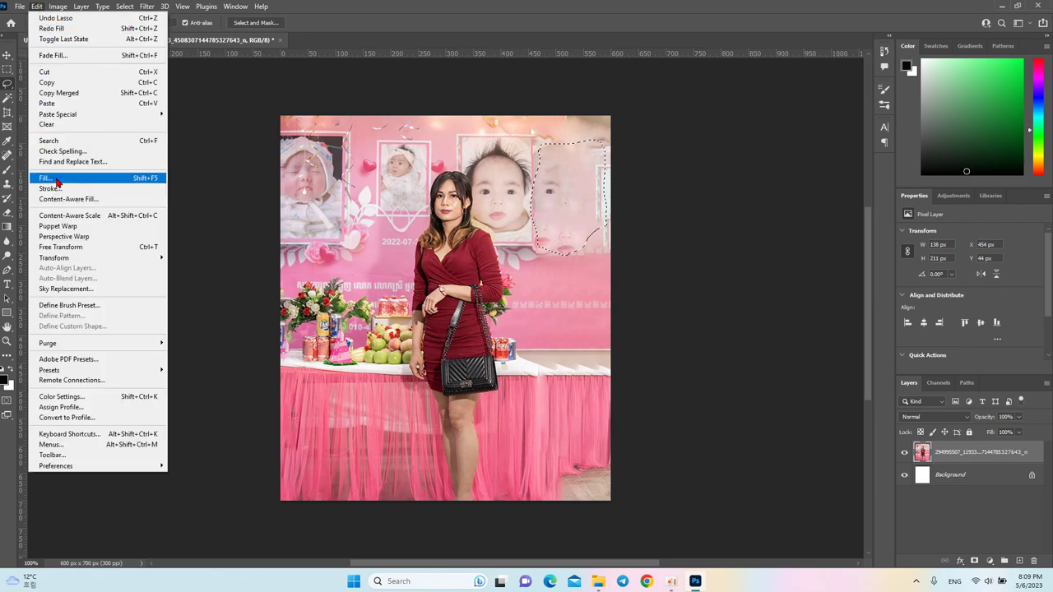
click(124, 7)
click(124, 7)
mouse_move(180, 178)
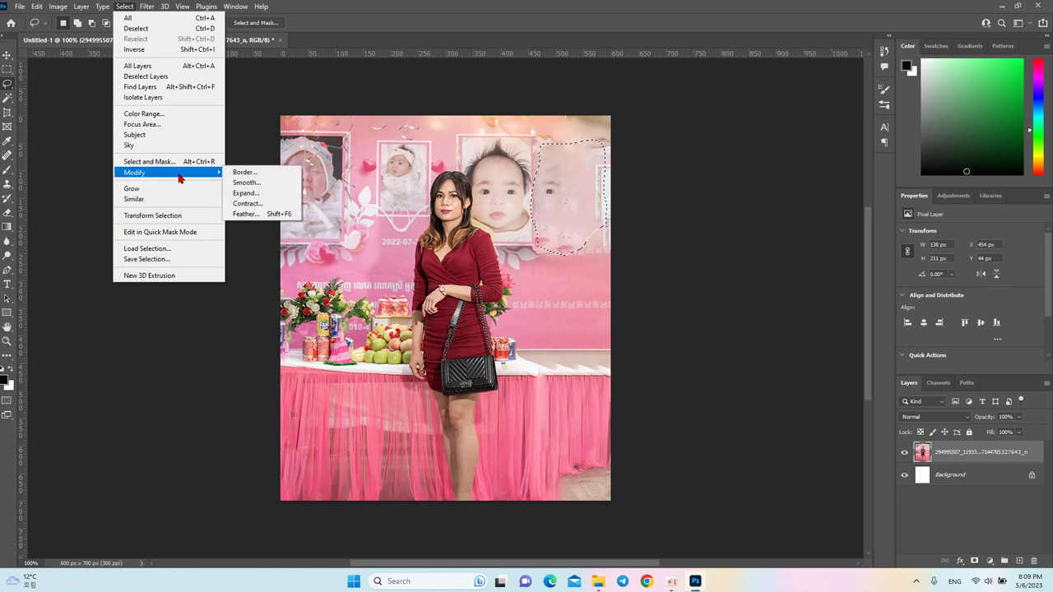
click(245, 192)
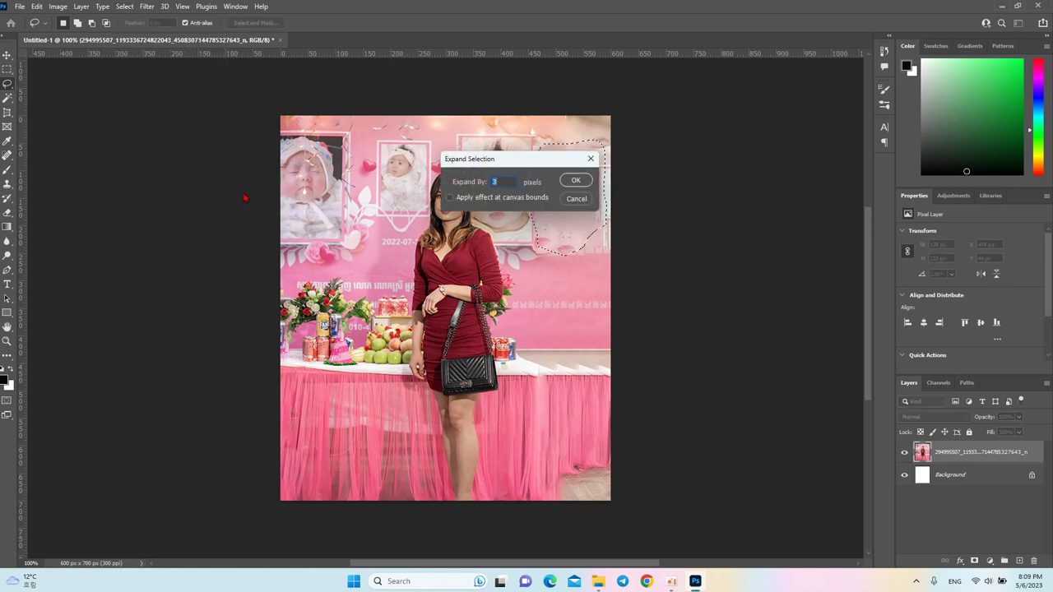
click(576, 180)
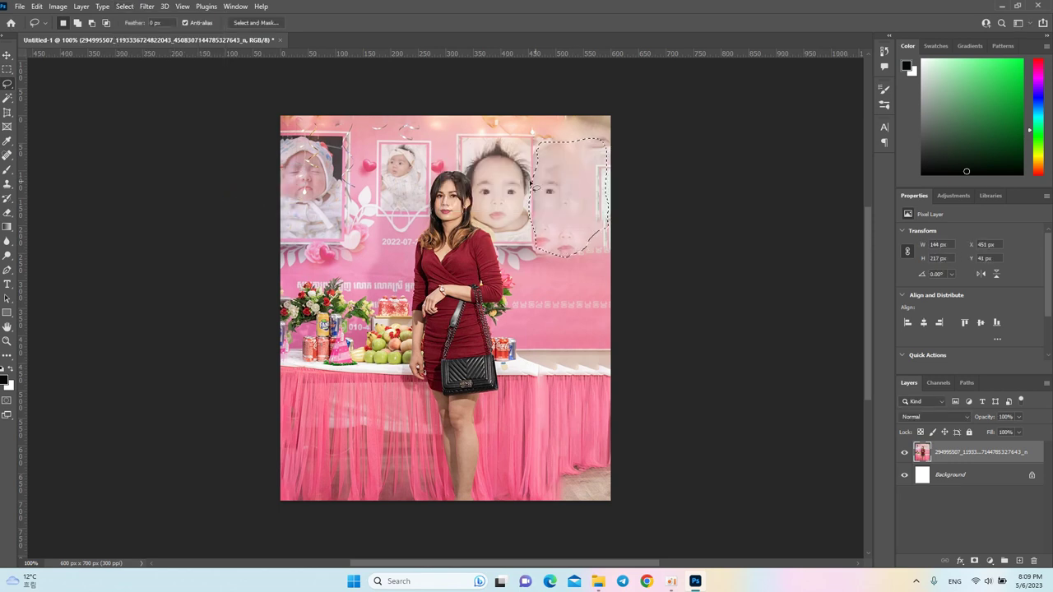
Fill the expanded selection around the ghost face using Content-Aware with Color Adaptation, Normal mode and 100% opacity
click(37, 6)
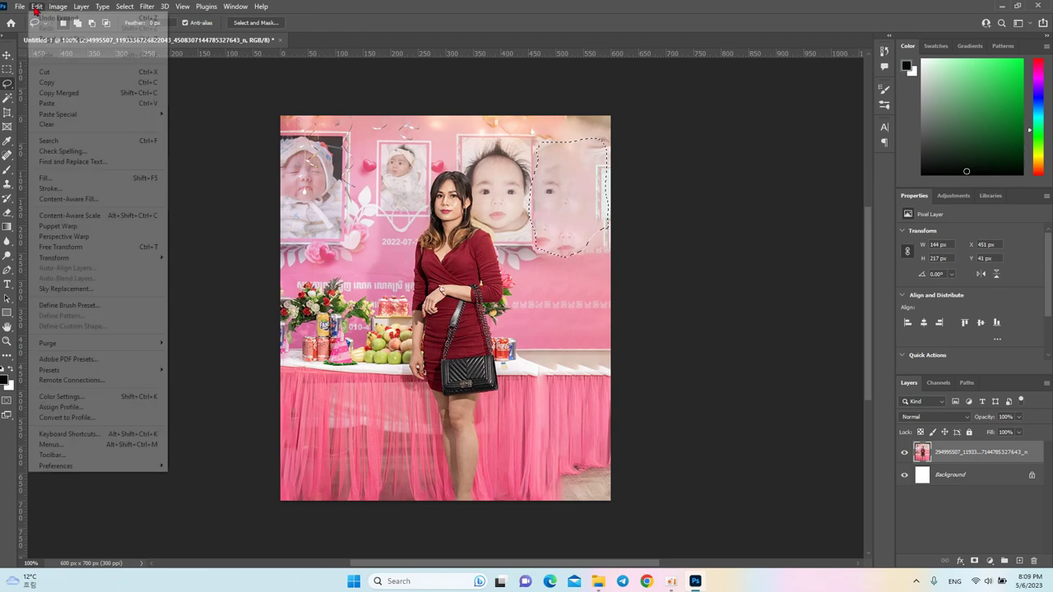
click(73, 179)
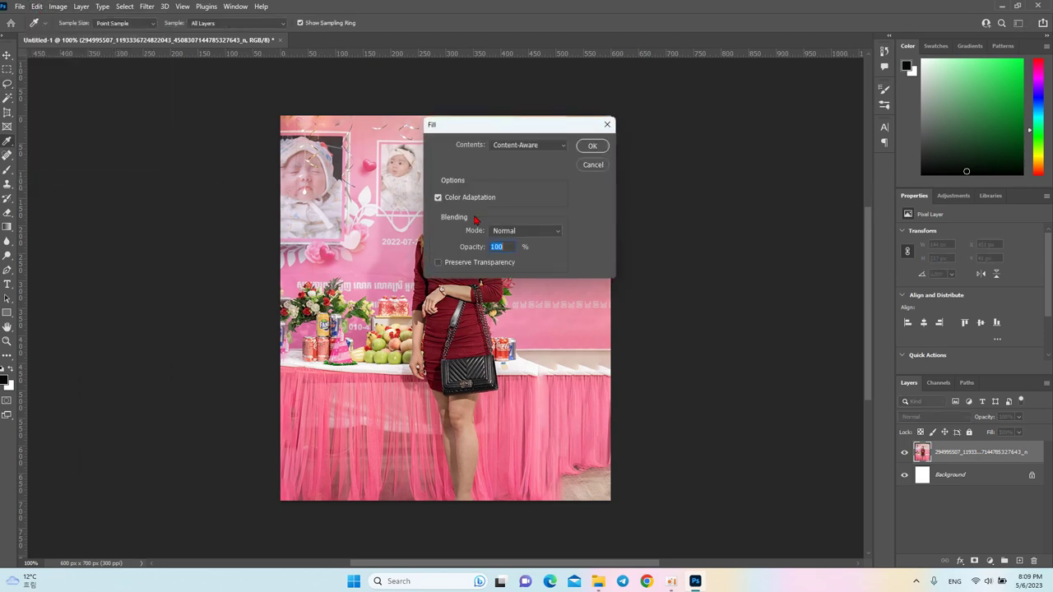
click(592, 146)
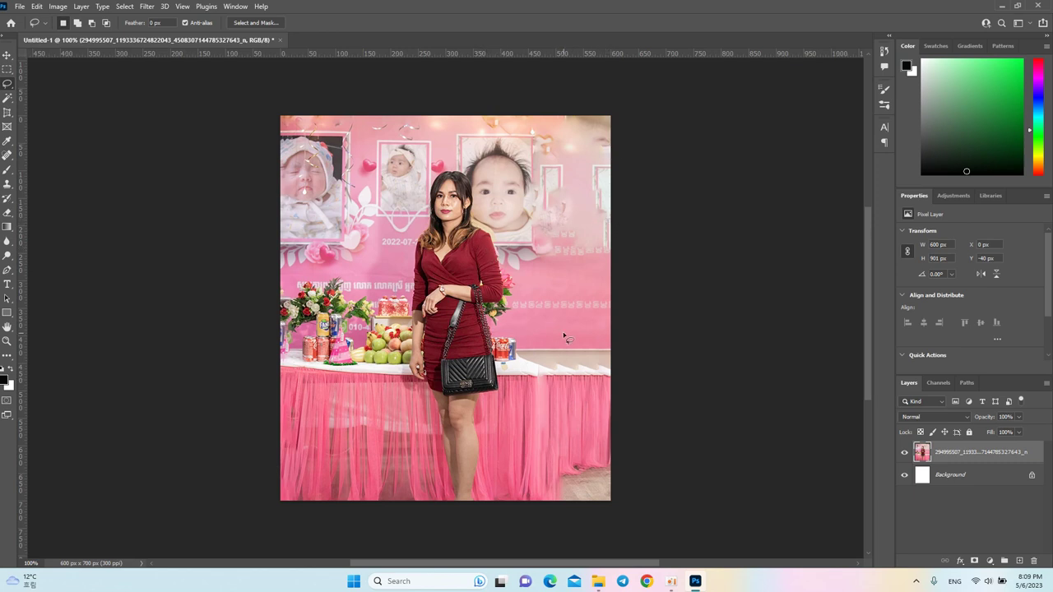
Place the original photo from File Explorer as a new layer above the edited one, at about X 87 px, Y 26 px
click(598, 581)
drag(509, 188, 256, 251)
mouse_move(420, 224)
mouse_down()
mouse_move(632, 314)
mouse_move(381, 341)
mouse_move(366, 282)
mouse_move(429, 240)
mouse_up()
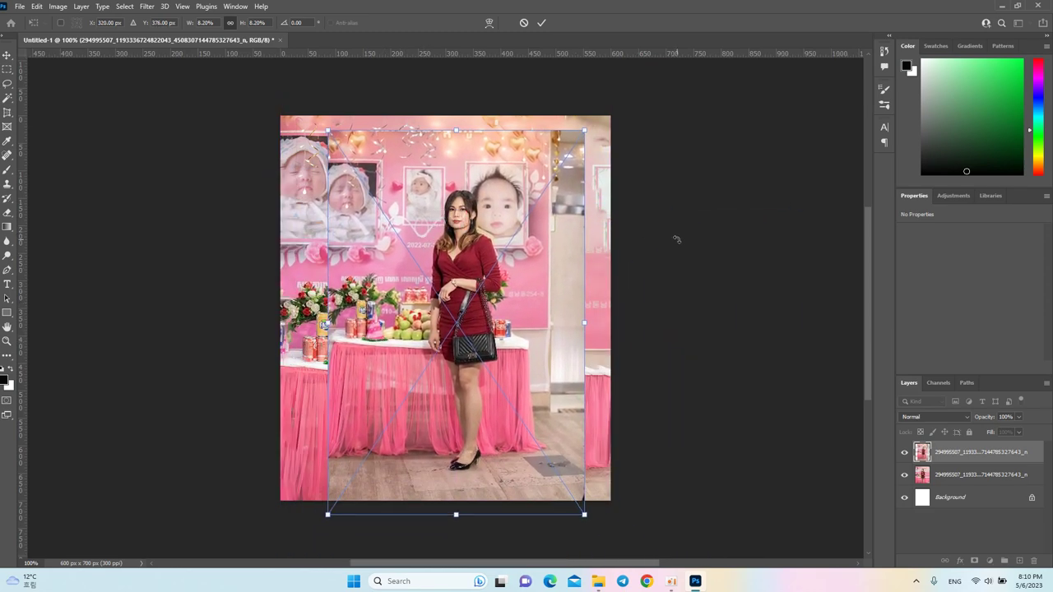
key(Return)
key(l)
mouse_move(510, 294)
mouse_down()
mouse_move(330, 372)
mouse_move(441, 343)
mouse_move(400, 348)
mouse_move(429, 359)
mouse_up()
key(ctrl+d)
Move the placed original photo to about X 92 px, Y 14 px, and toggle its visibility to compare before and after, leaving it hidden
click(7, 55)
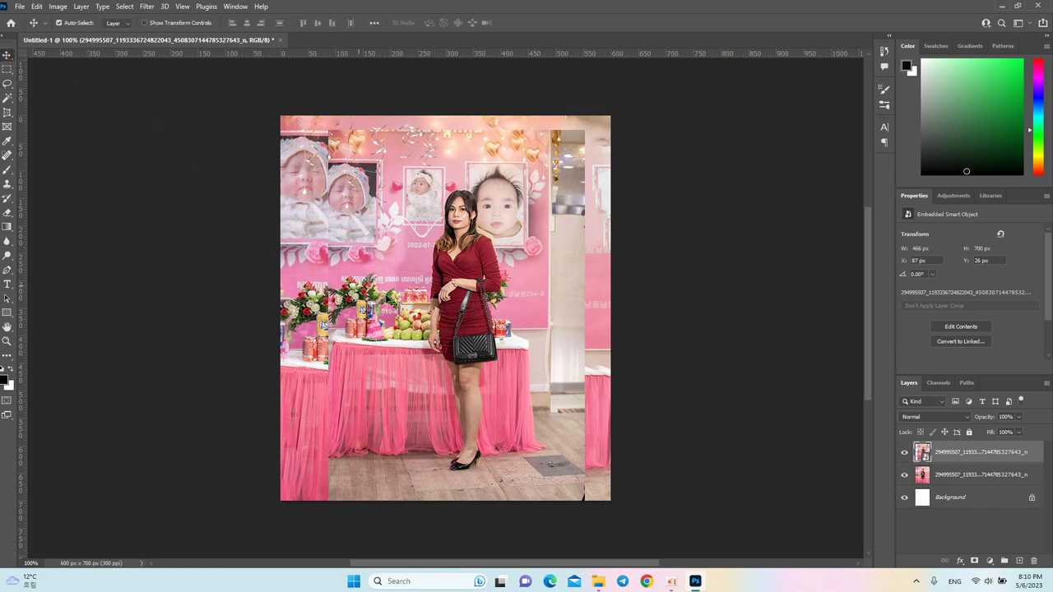
mouse_move(444, 312)
mouse_down()
mouse_move(181, 425)
mouse_move(224, 418)
mouse_move(457, 303)
mouse_up()
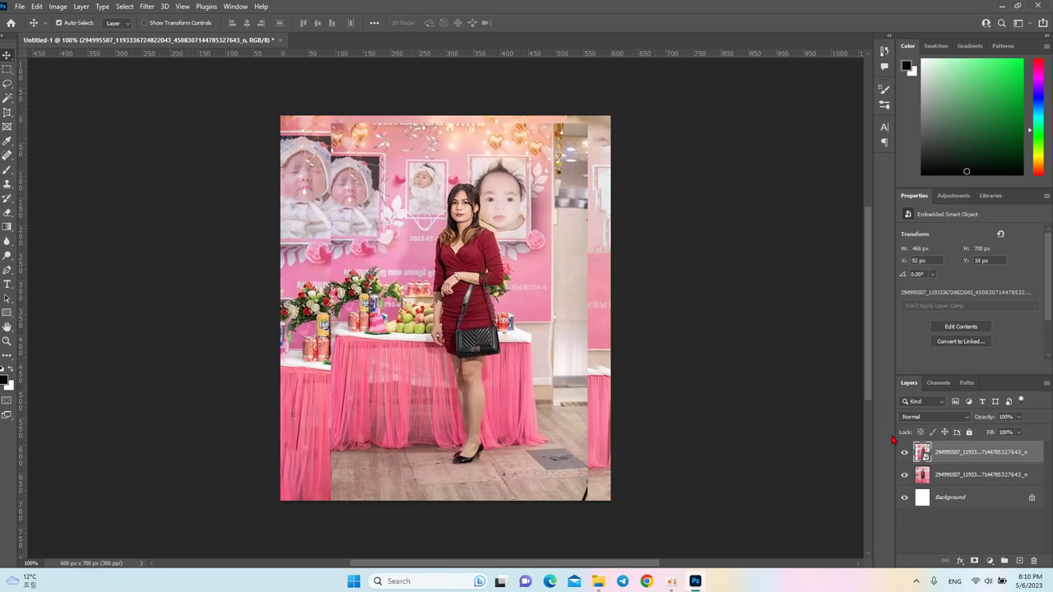
click(906, 452)
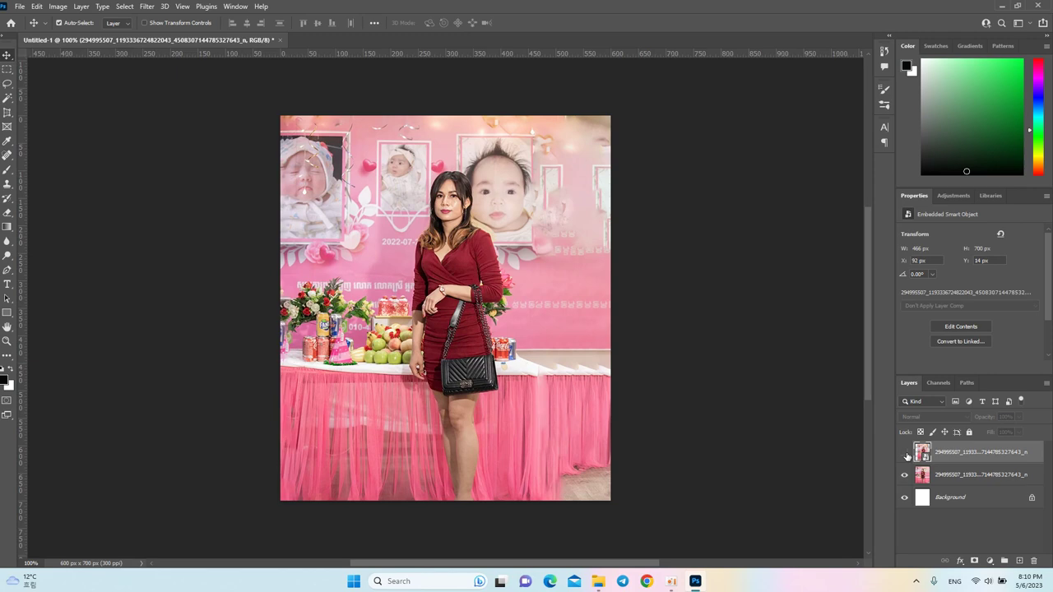
click(905, 452)
click(906, 452)
click(906, 453)
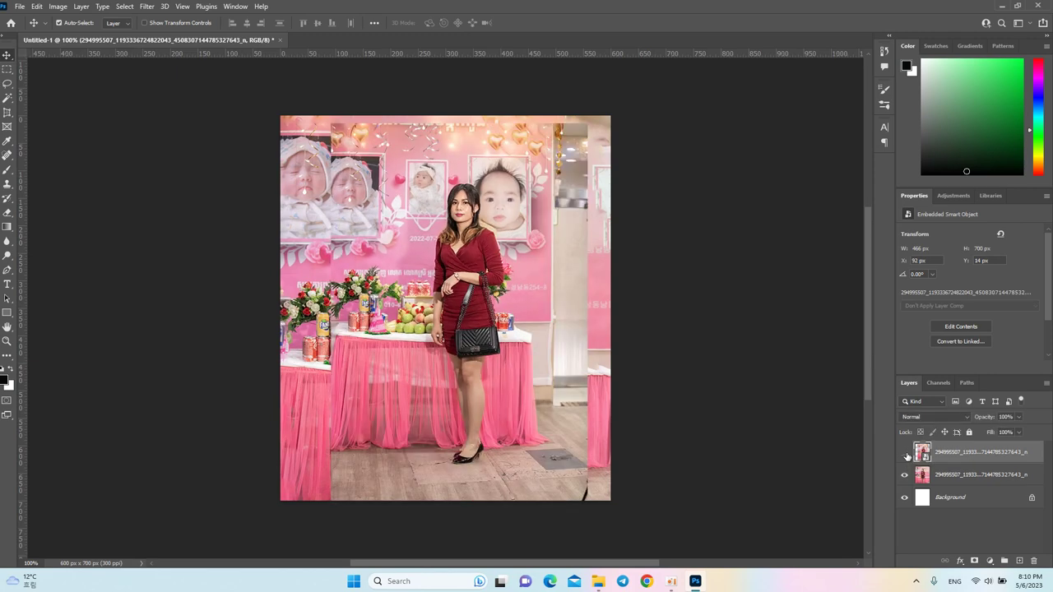
click(906, 452)
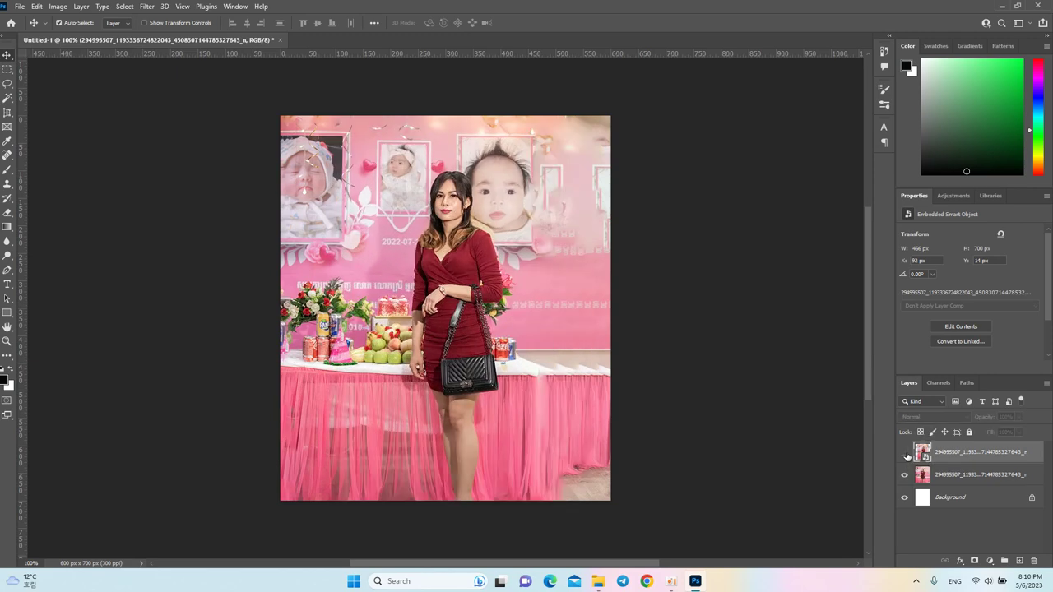
click(672, 582)
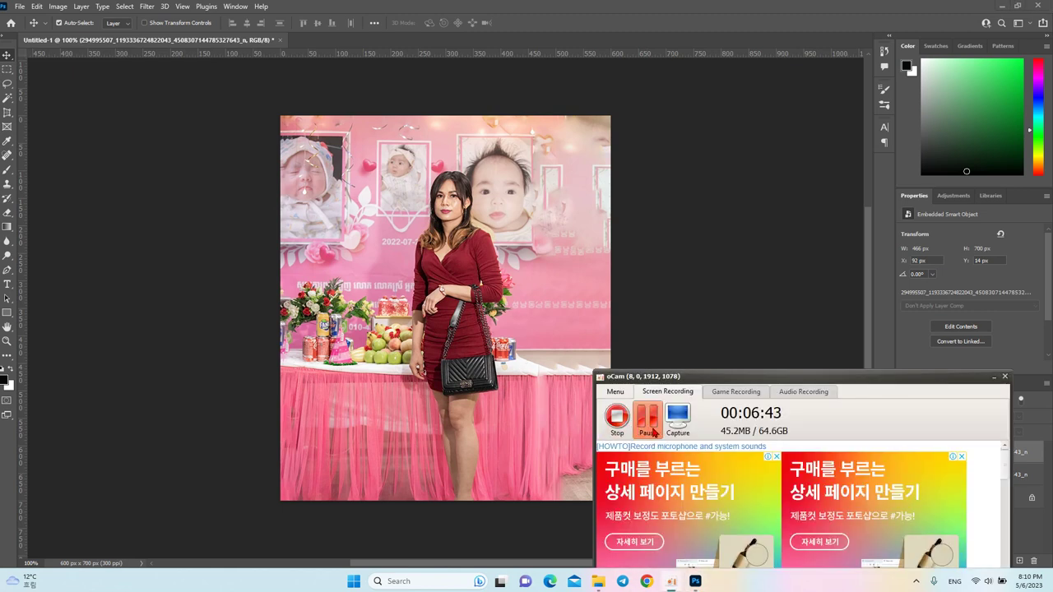